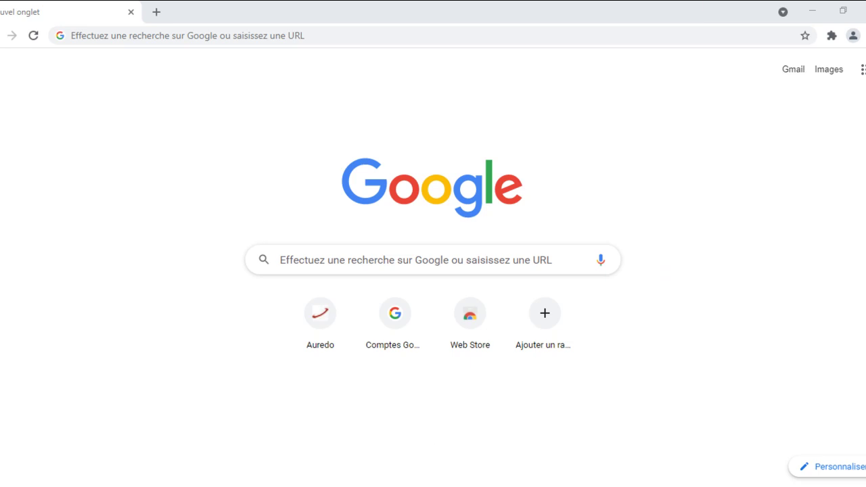
Step: Load commerche.com in Chrome by typing 'comm' and accepting the suggested address
click(197, 36)
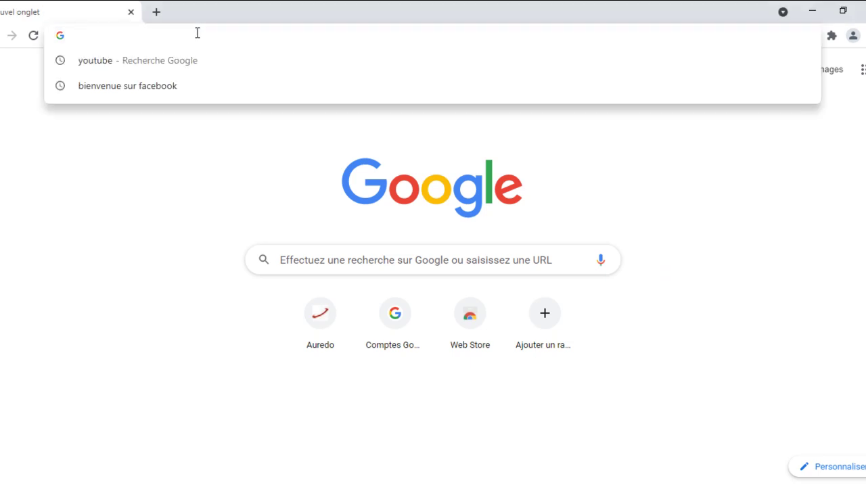
text(commerche.com)
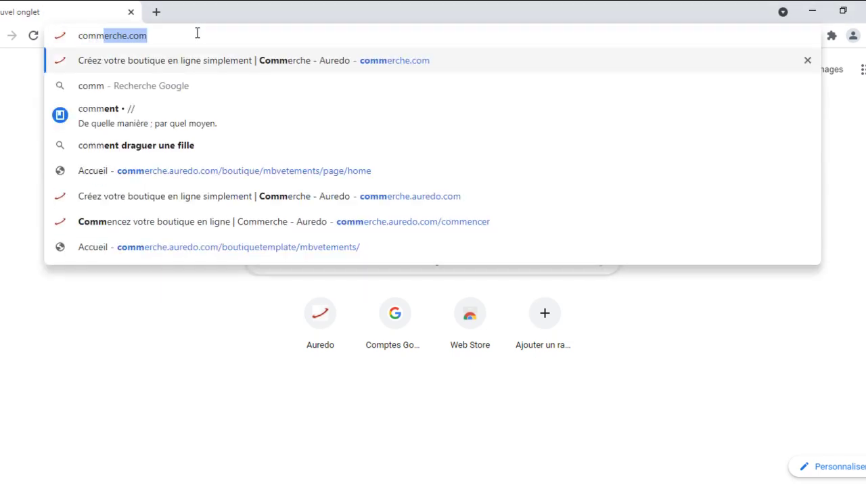
key(Return)
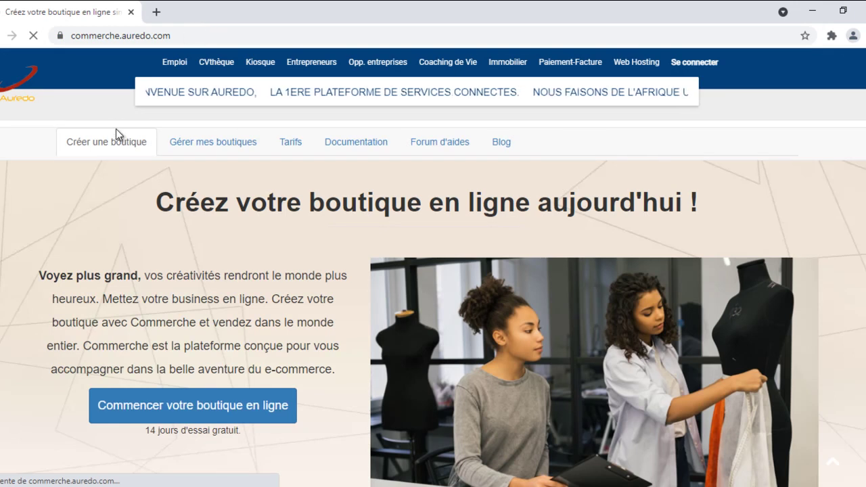
Step: Choose 'Commencer votre boutique en ligne' on the Commerche home page to reach the Auredo login
click(189, 413)
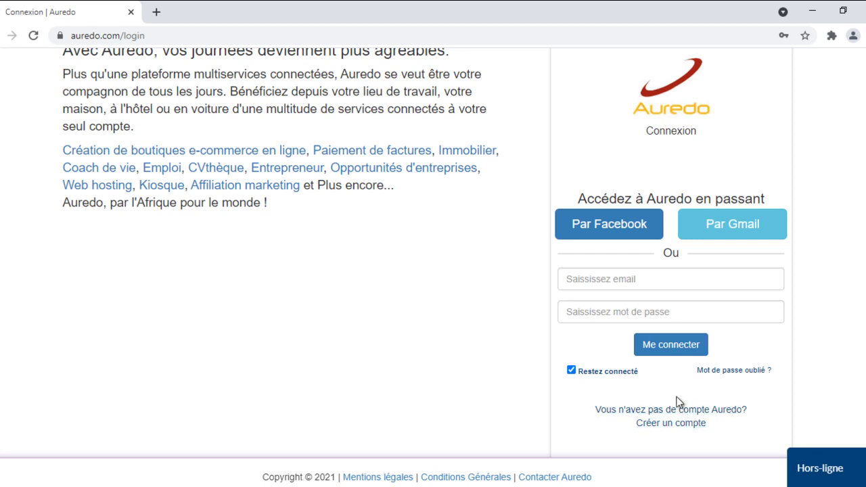
Step: Sign in 'Par Gmail' with the first saved Google account, pasting its password
click(734, 229)
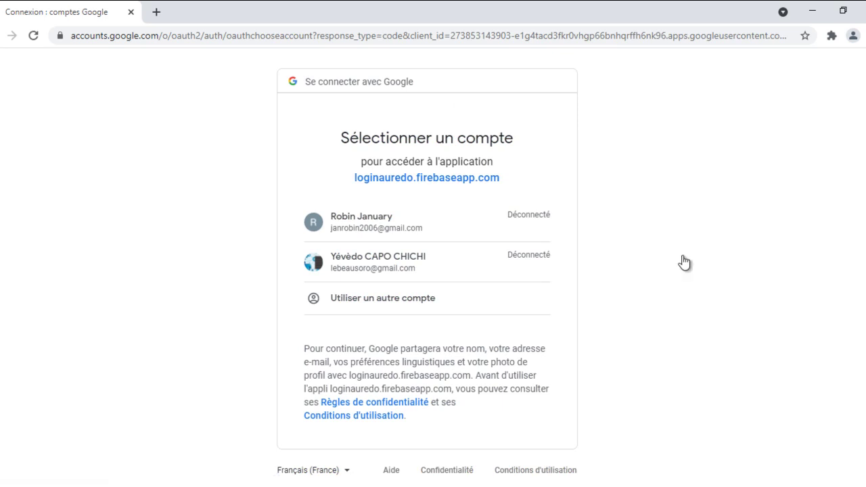
click(342, 228)
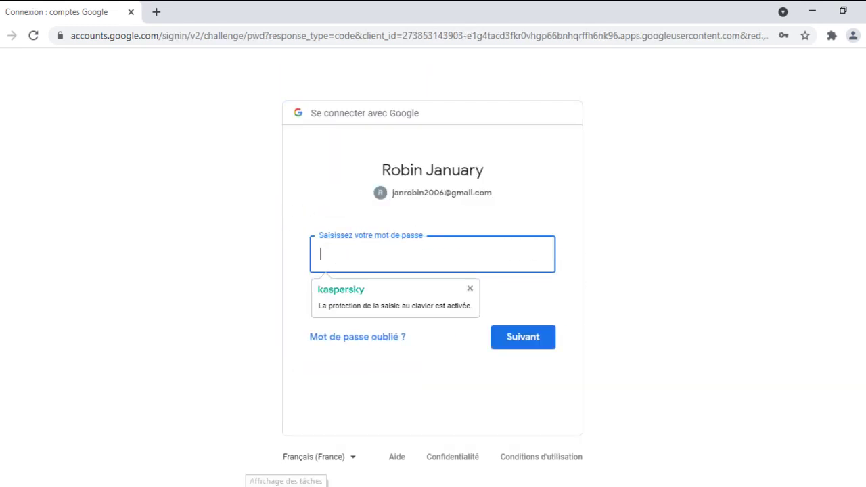
key(ctrl+v)
key(Return)
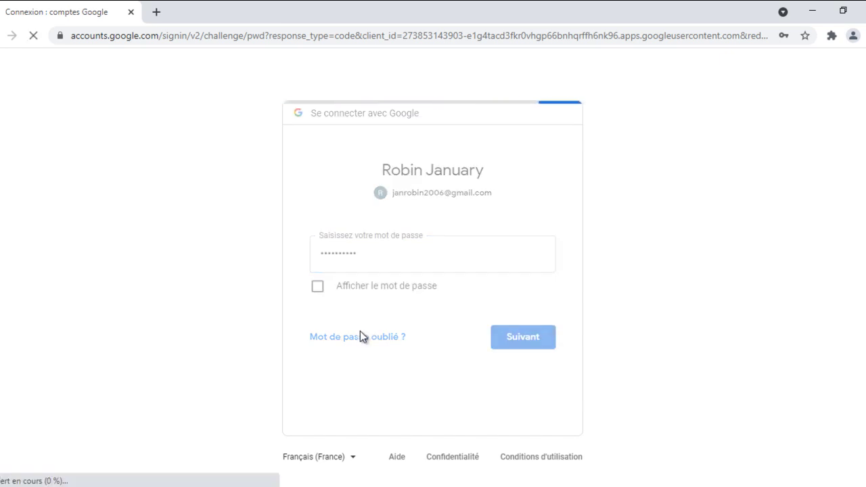
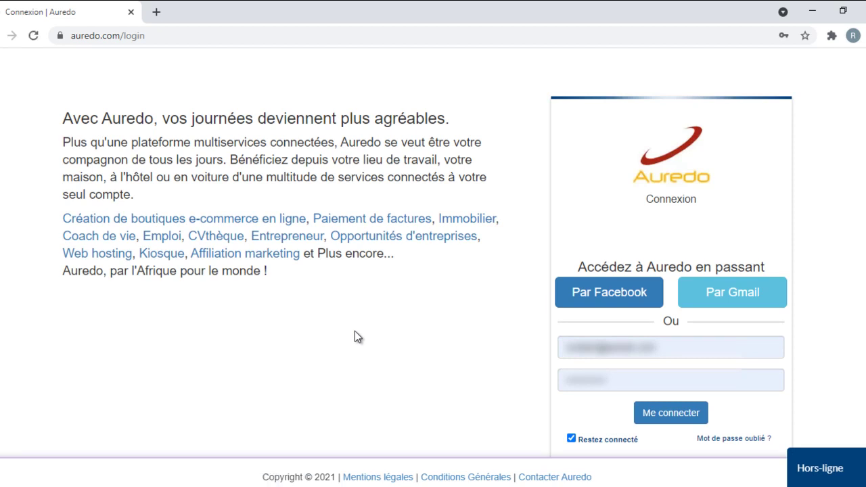
Step: Submit the Auredo sign-in form to reach the Créez votre boutique page
key(Return)
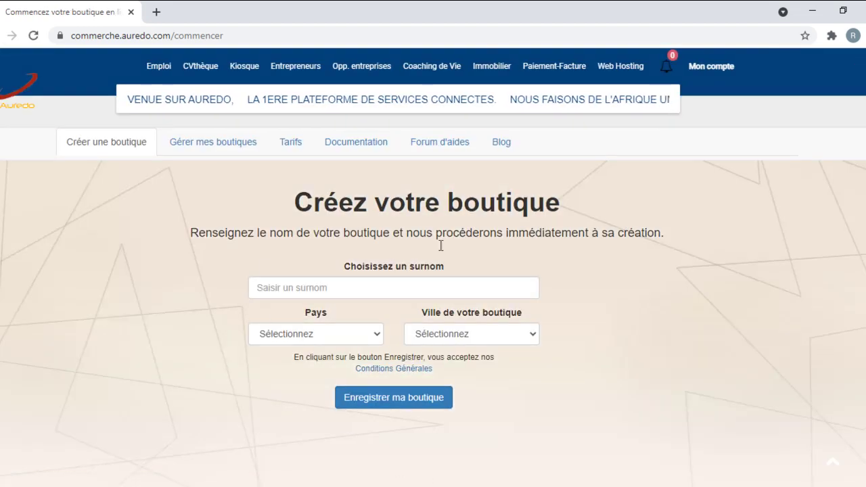
Step: Enter 'vetementmode' as the new shop's nickname
click(381, 286)
click(201, 280)
click(323, 288)
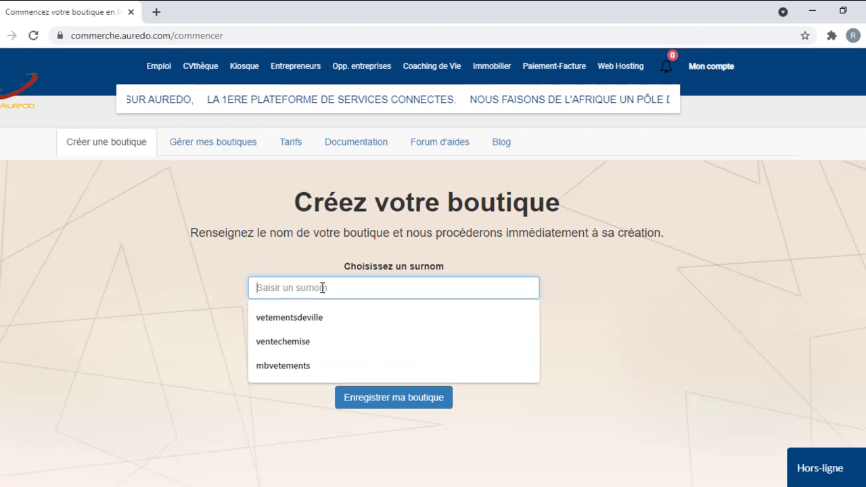
text(ve)
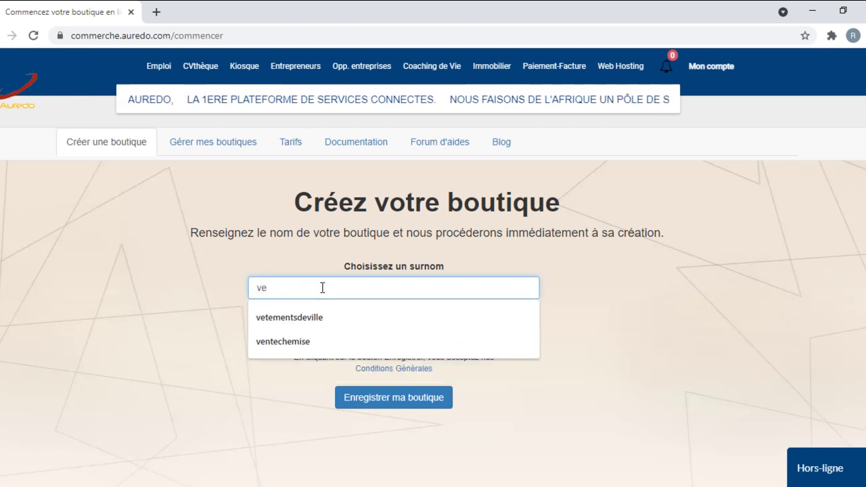
text(tement)
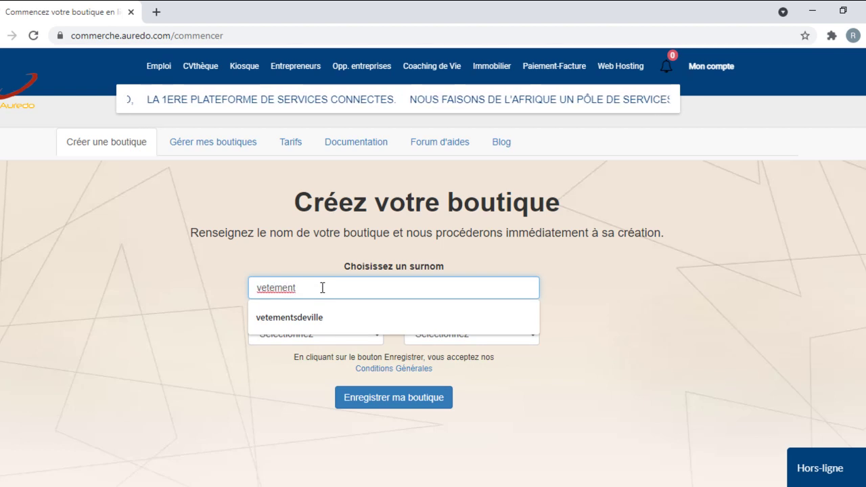
text(mode)
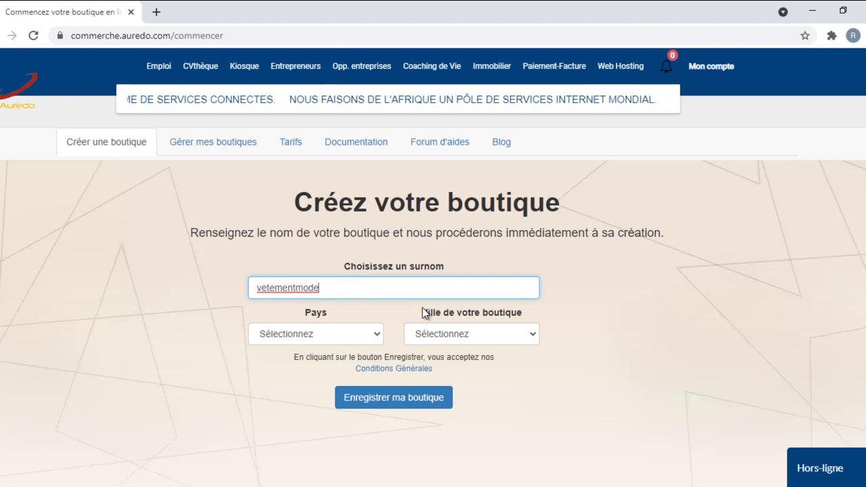
Step: Set the country to Bénin and the city to Cotonou, then register the shop
click(320, 334)
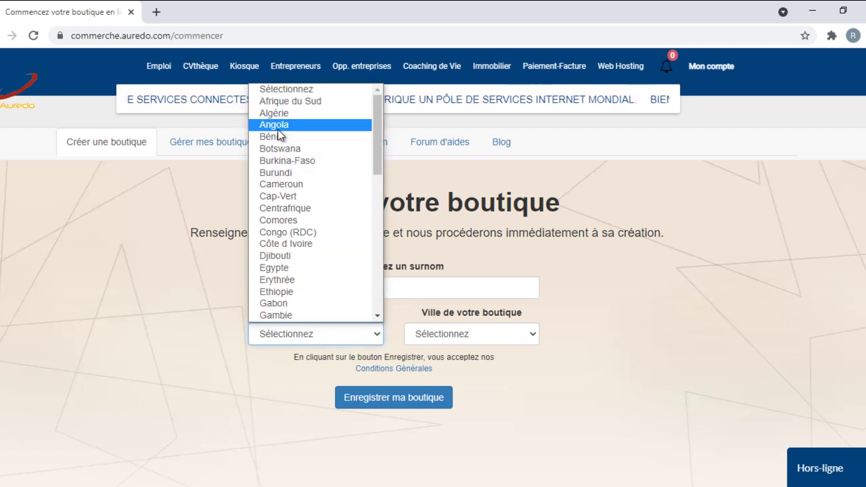
click(277, 124)
click(306, 332)
scroll(314, 223, down, 1)
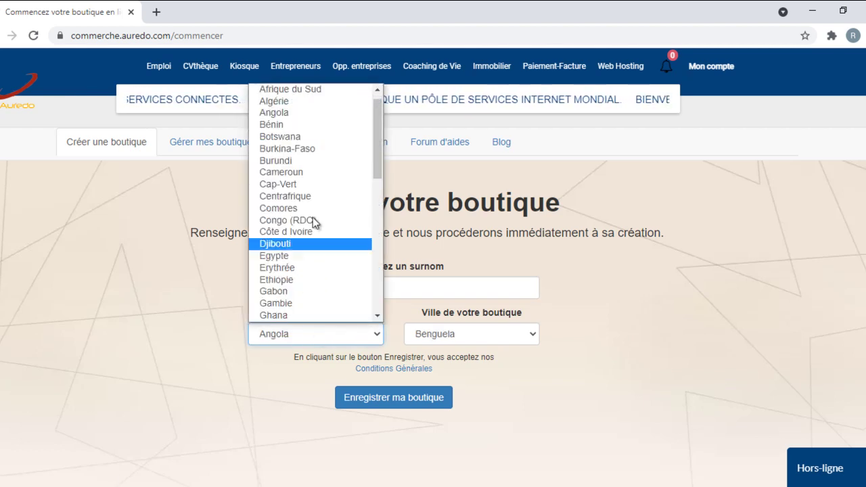
click(301, 126)
click(428, 332)
scroll(437, 146, down, 6)
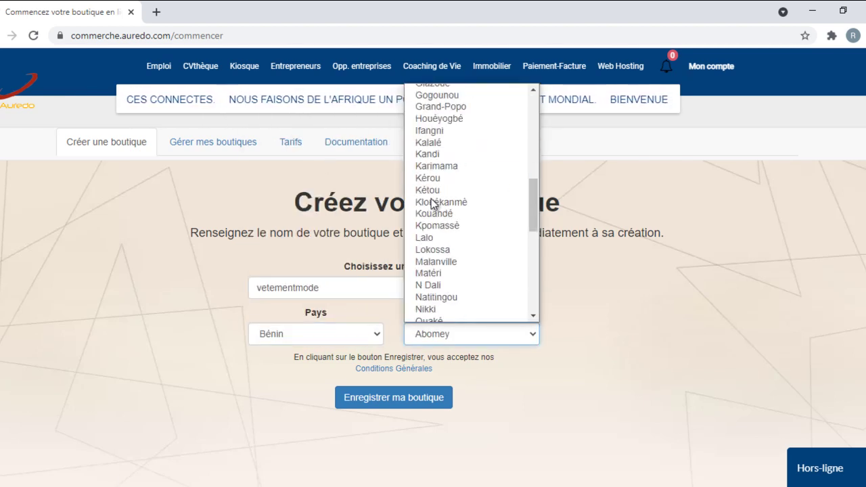
scroll(433, 308, up, 7)
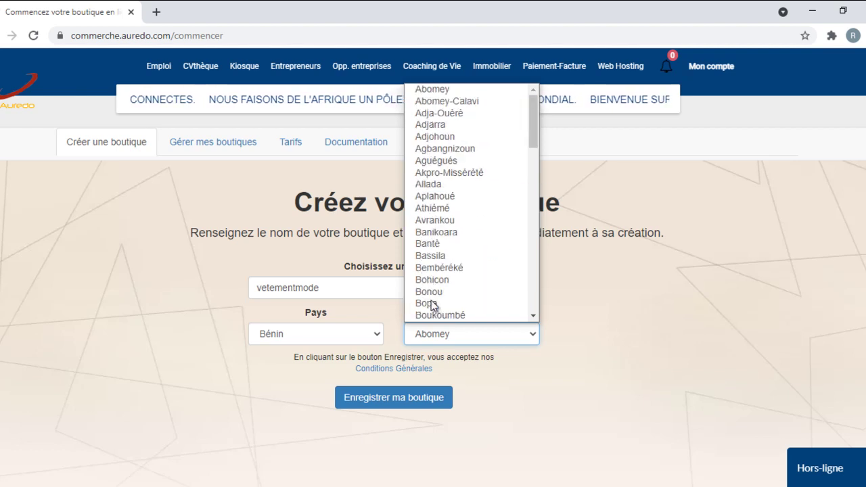
scroll(448, 240, down, 5)
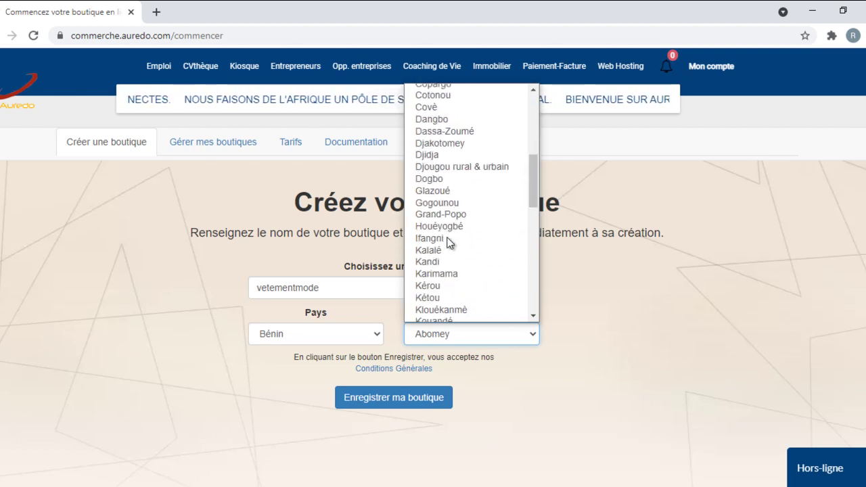
click(452, 95)
click(396, 398)
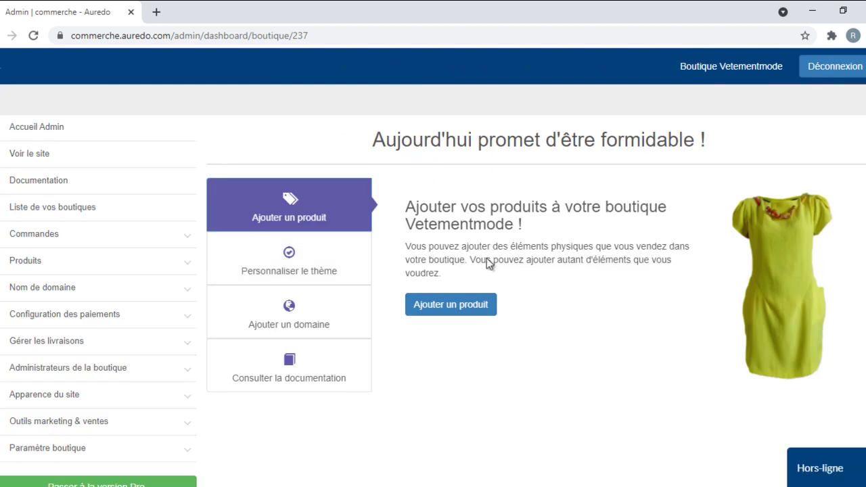
Step: Preview the empty Vetementmode storefront with XOF pricing, then close the preview tab
scroll(141, 302, down, 1)
scroll(141, 299, down, 2)
click(60, 269)
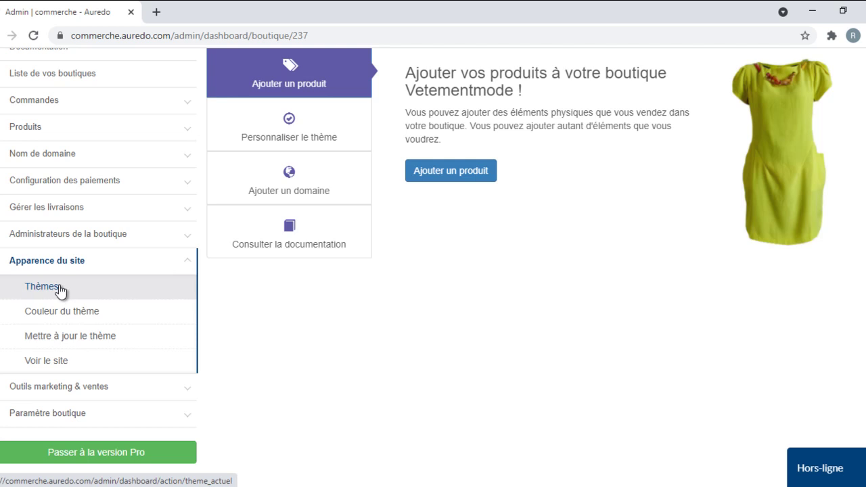
click(28, 360)
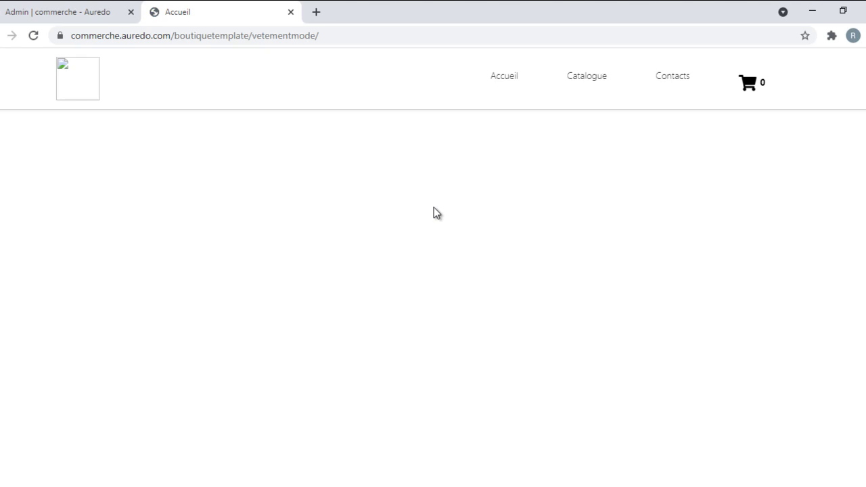
scroll(538, 166, down, 3)
click(290, 13)
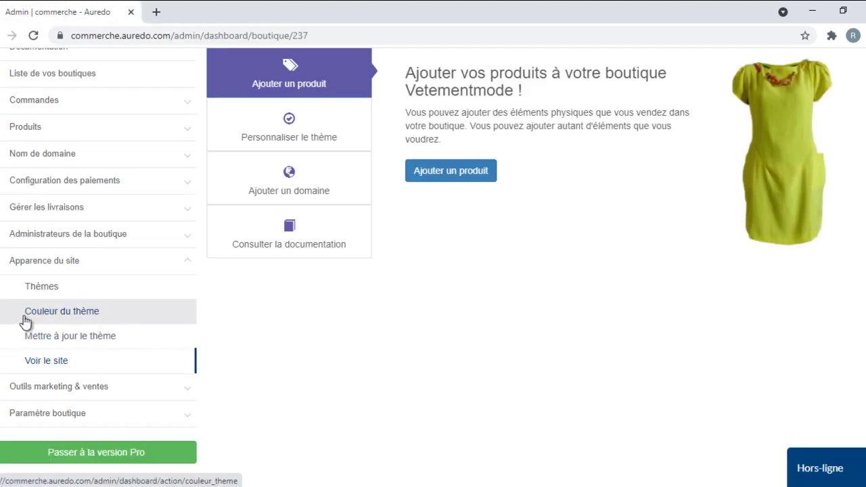
Step: Choose the free Mubua theme from the other free themes and confirm the switch
click(43, 289)
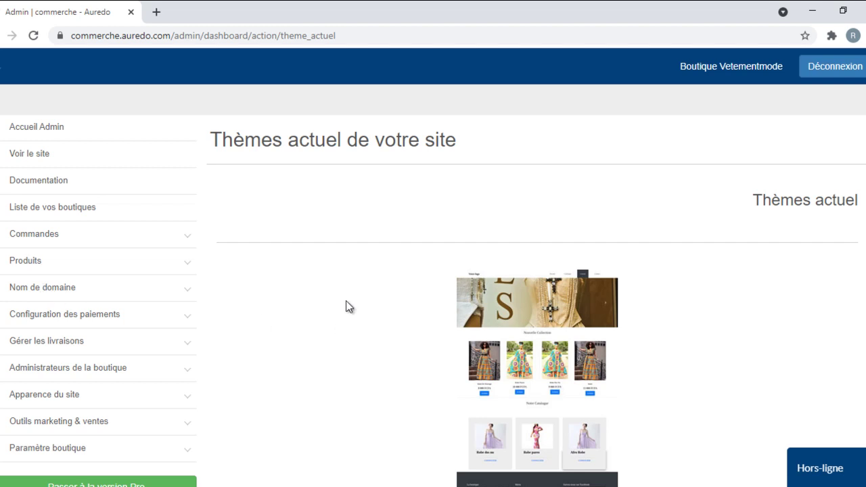
scroll(338, 331, down, 5)
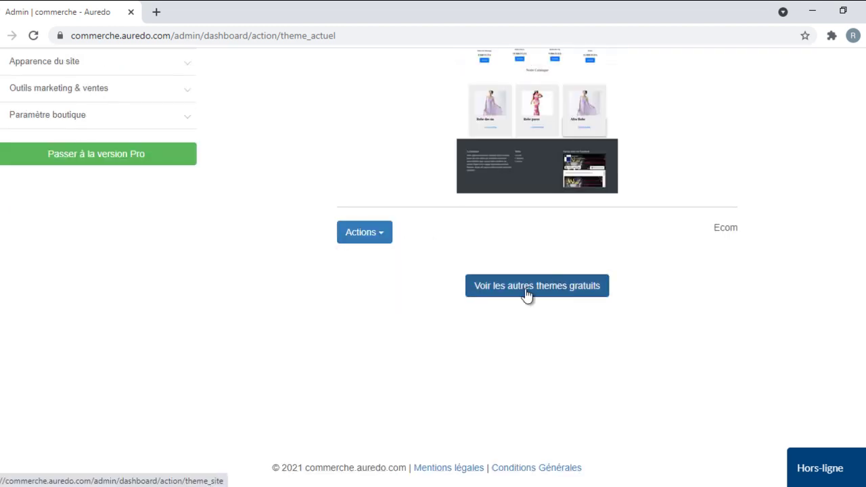
click(527, 294)
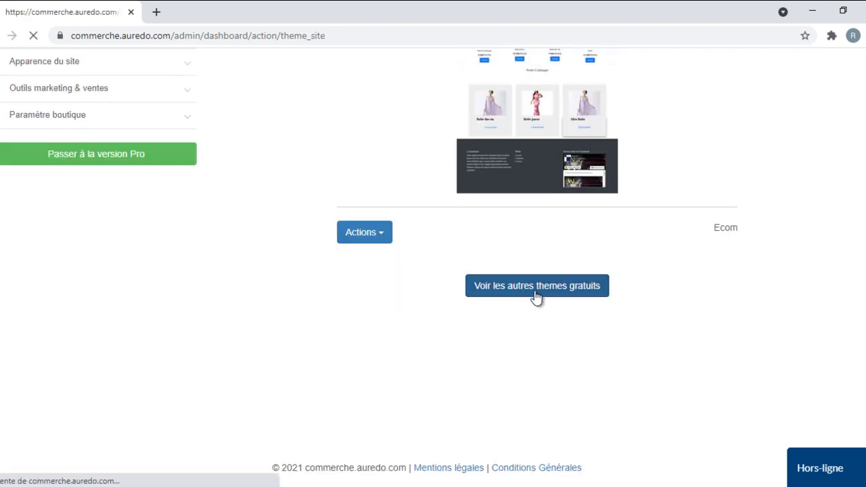
scroll(534, 338, down, 3)
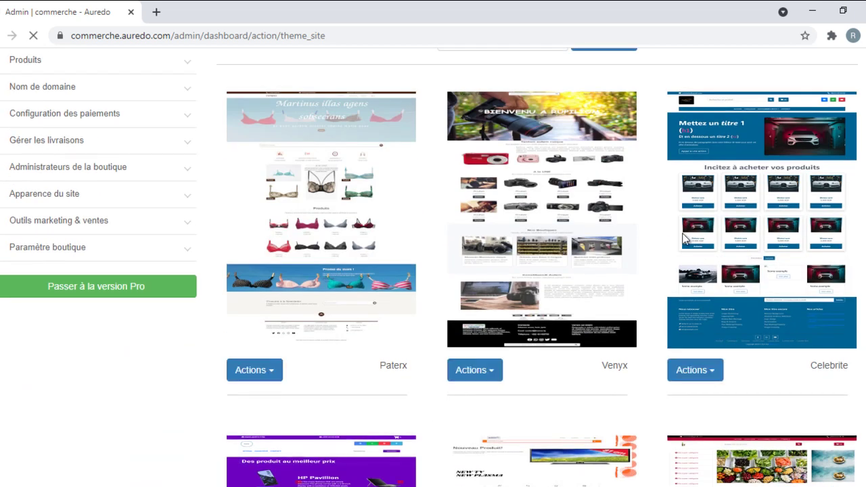
scroll(738, 347, down, 10)
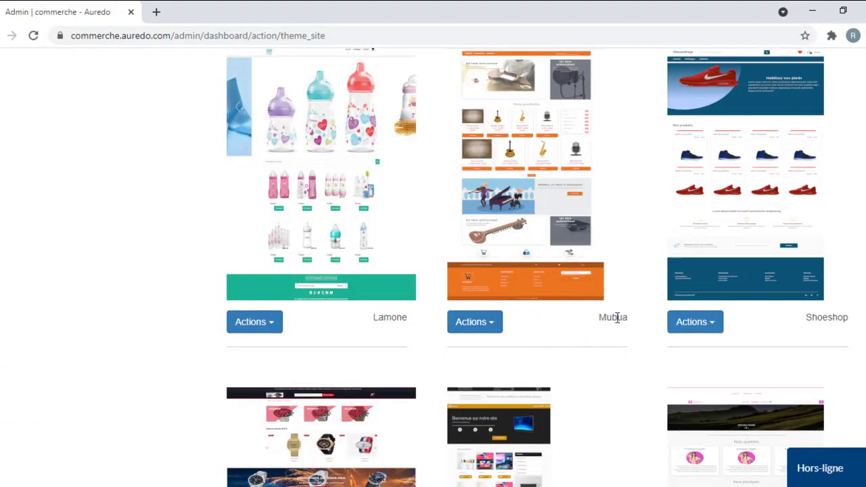
click(477, 323)
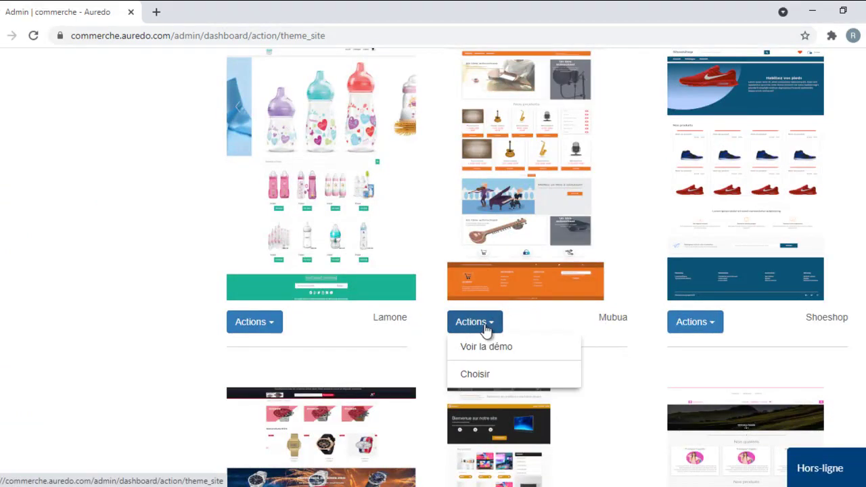
click(479, 383)
click(492, 127)
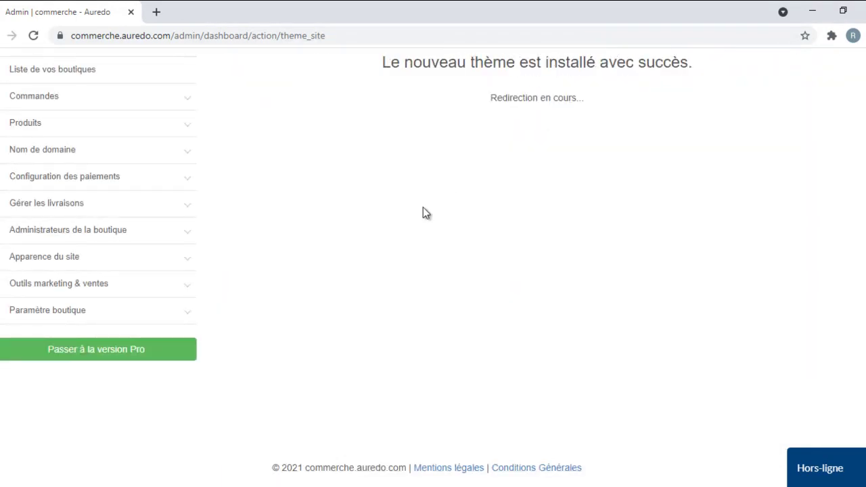
Step: Preview the storefront's orange Mubua layout, then return to the Thèmes page listing Mubua
scroll(425, 213, up, 2)
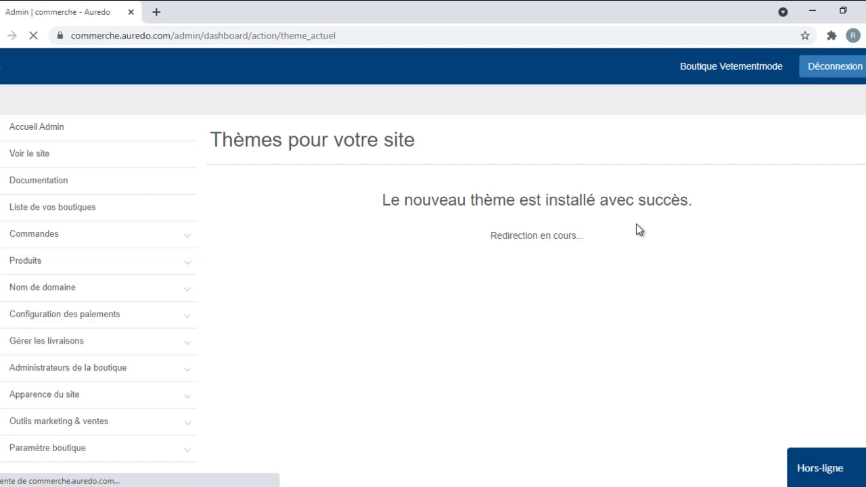
scroll(636, 230, down, 3)
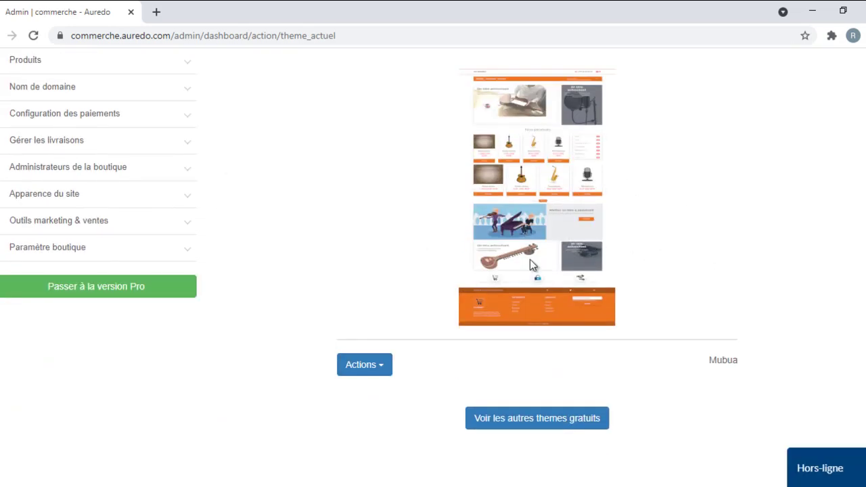
scroll(35, 196, up, 1)
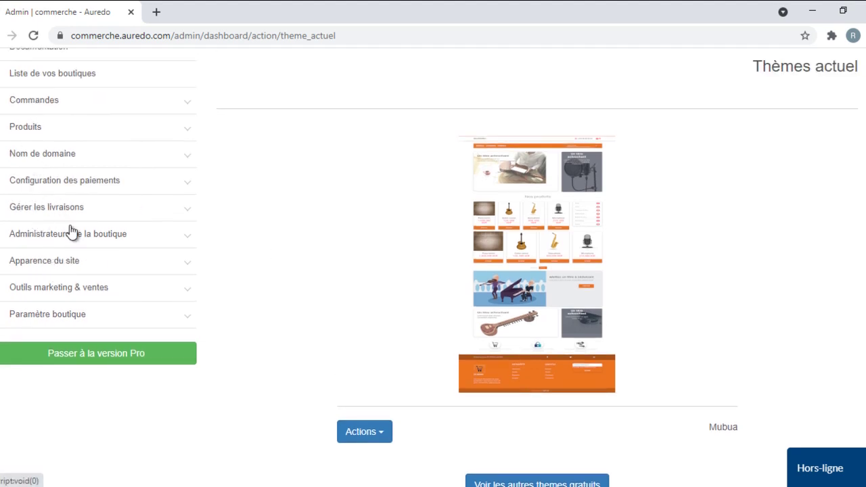
click(69, 260)
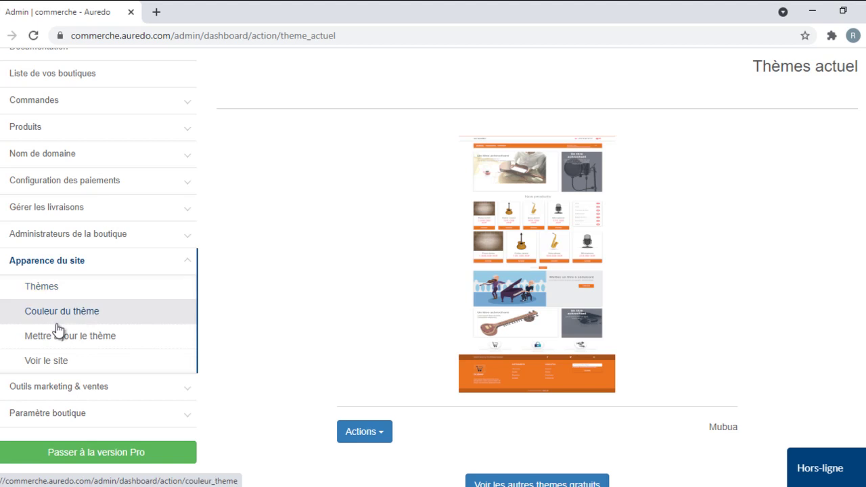
click(58, 366)
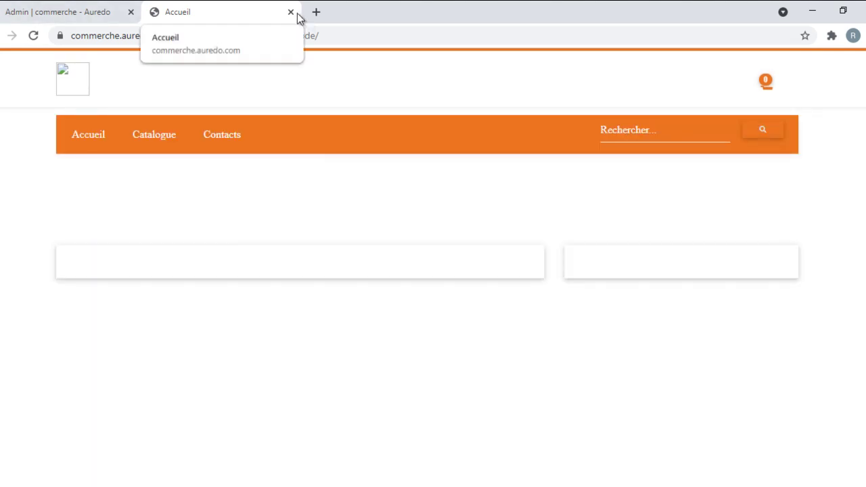
click(290, 12)
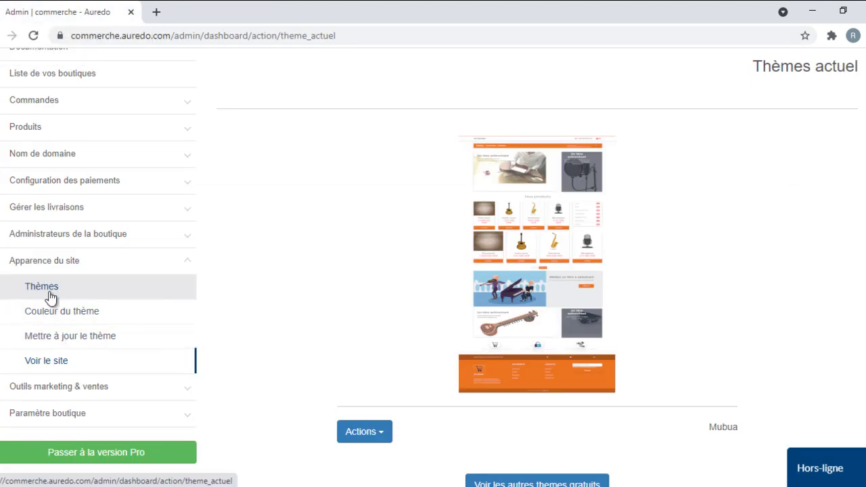
click(51, 297)
scroll(338, 382, down, 2)
scroll(364, 277, down, 5)
click(355, 238)
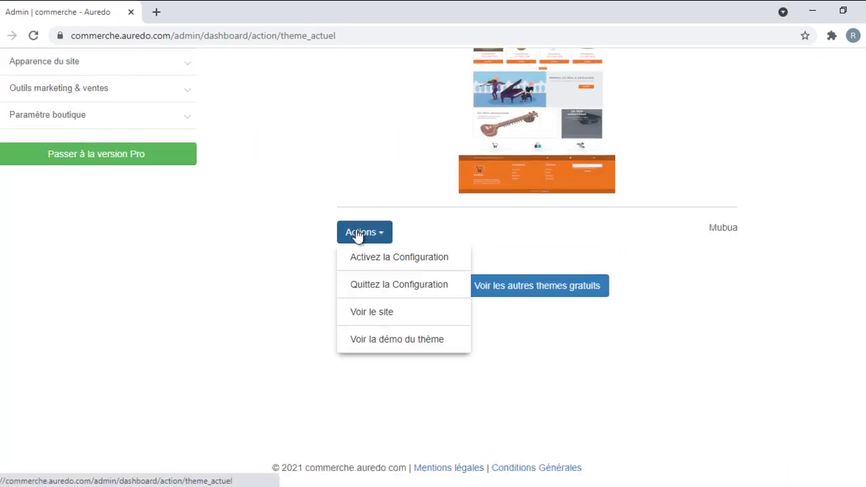
click(406, 258)
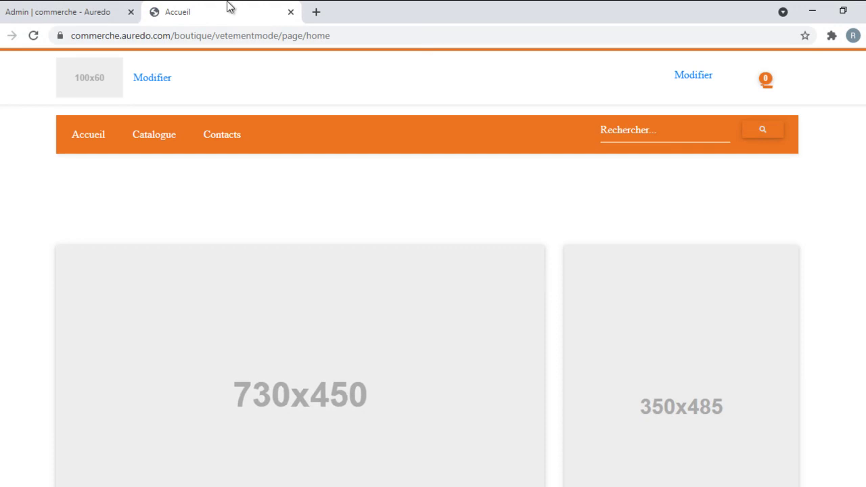
scroll(367, 361, down, 9)
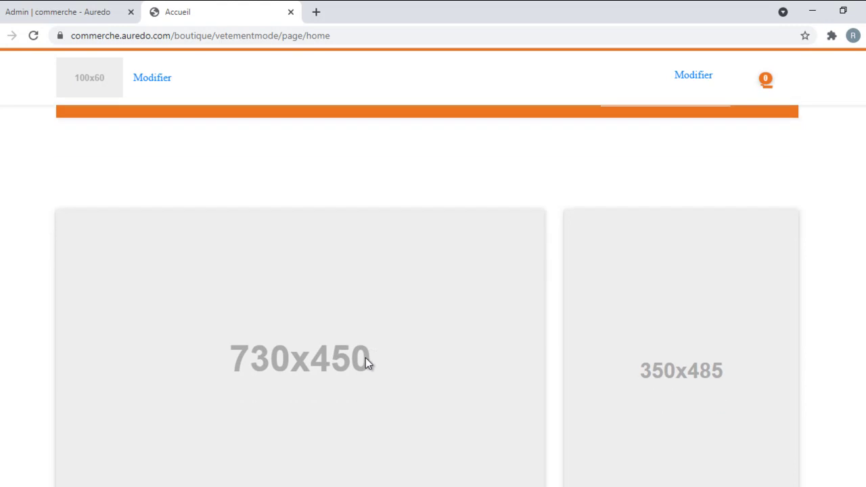
scroll(420, 327, up, 6)
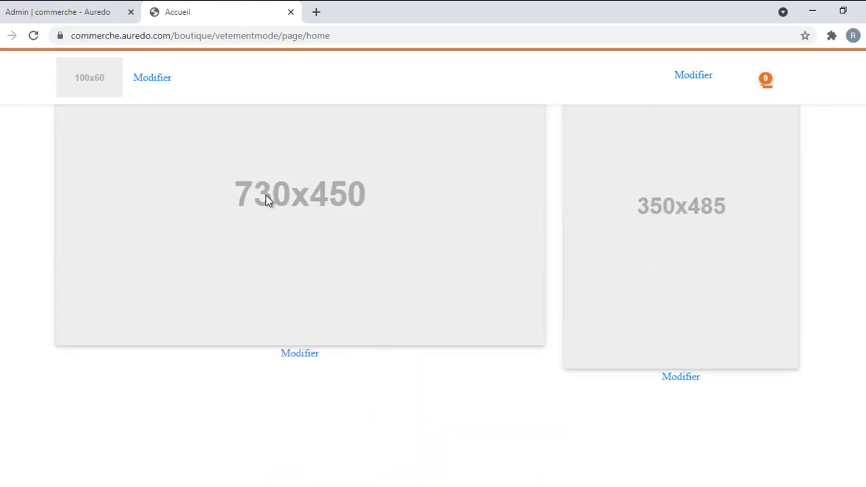
scroll(426, 223, down, 5)
scroll(429, 222, down, 5)
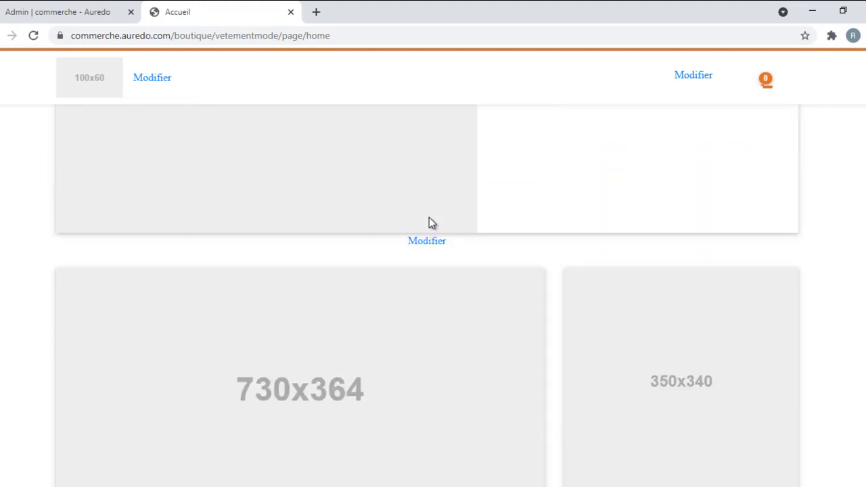
scroll(429, 222, up, 8)
scroll(440, 325, down, 6)
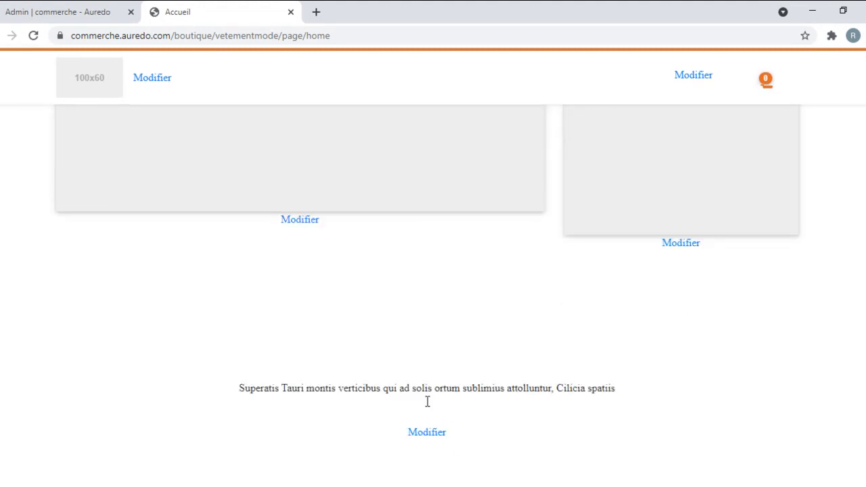
scroll(348, 290, up, 6)
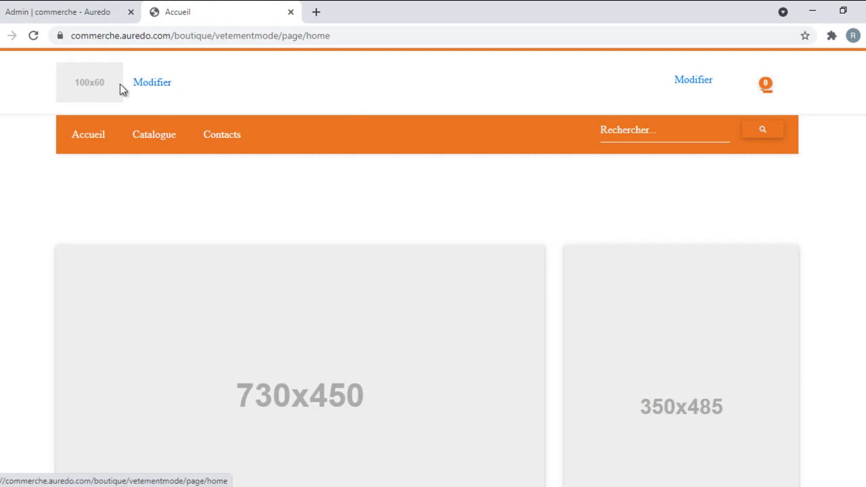
Step: Upload logo.png in place of the 100x60 header placeholder and reload the page
click(163, 82)
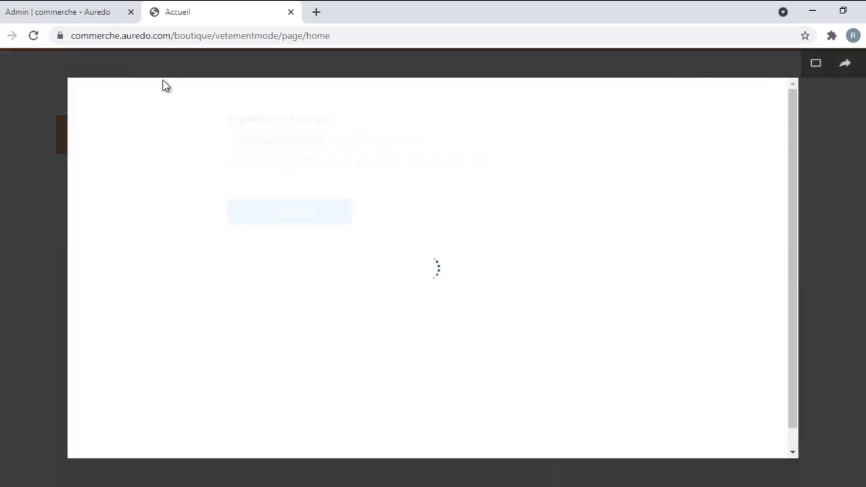
click(293, 140)
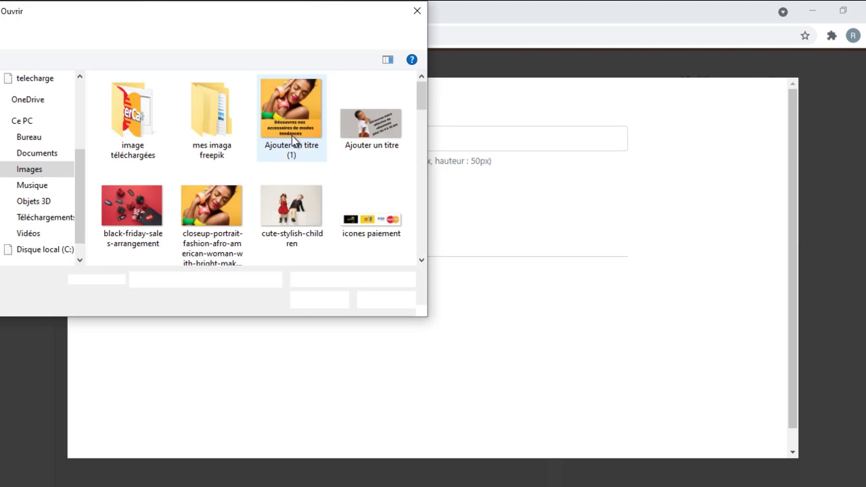
scroll(290, 135, down, 5)
scroll(290, 135, up, 2)
click(296, 119)
double_click(295, 119)
click(289, 211)
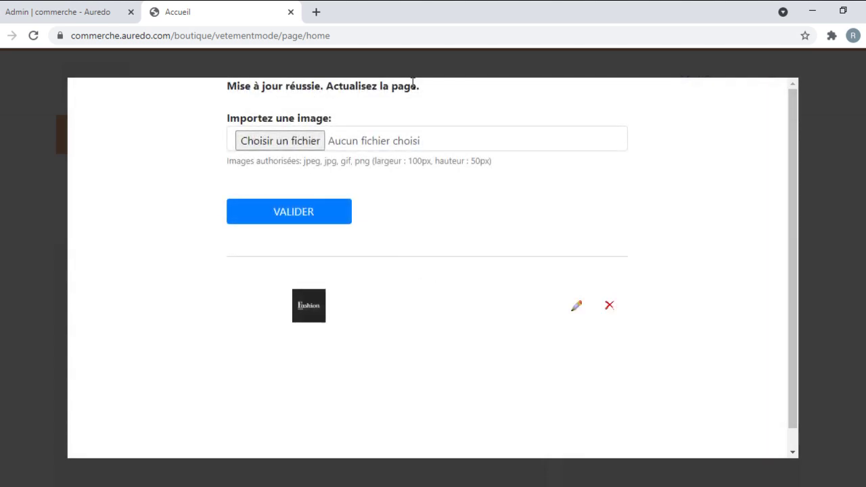
click(34, 35)
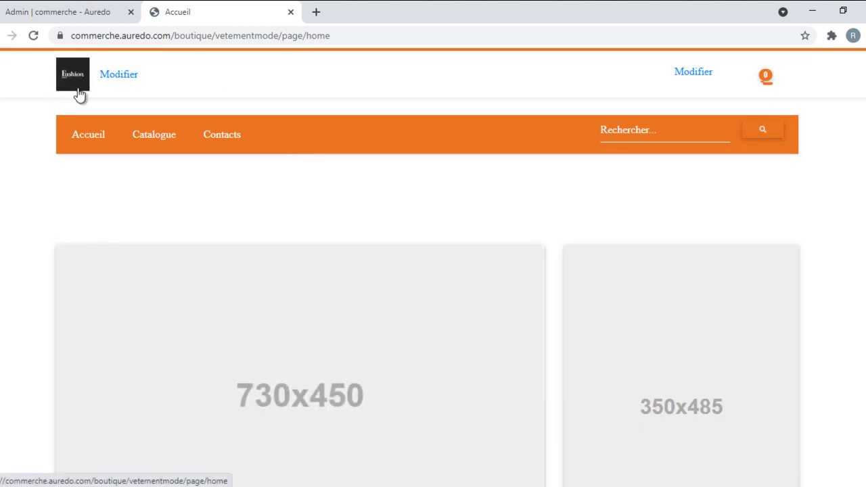
Step: Enter the shop's contact phone number with country code in the header editor and validate
click(692, 75)
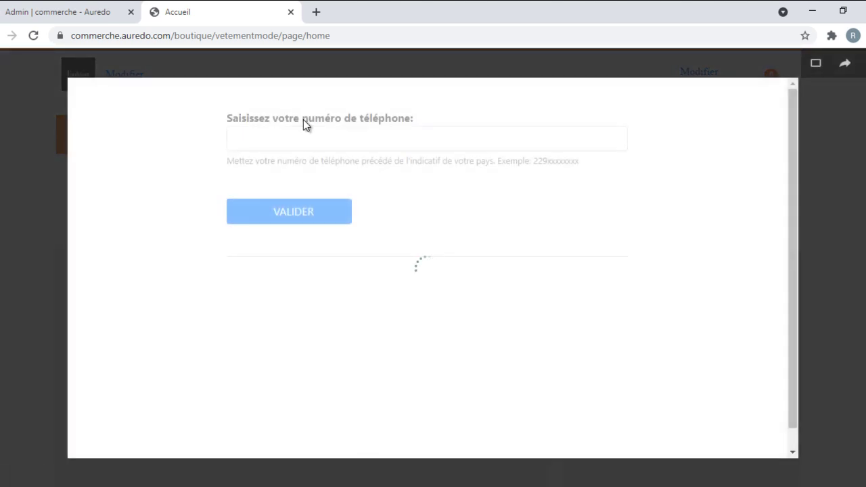
click(279, 144)
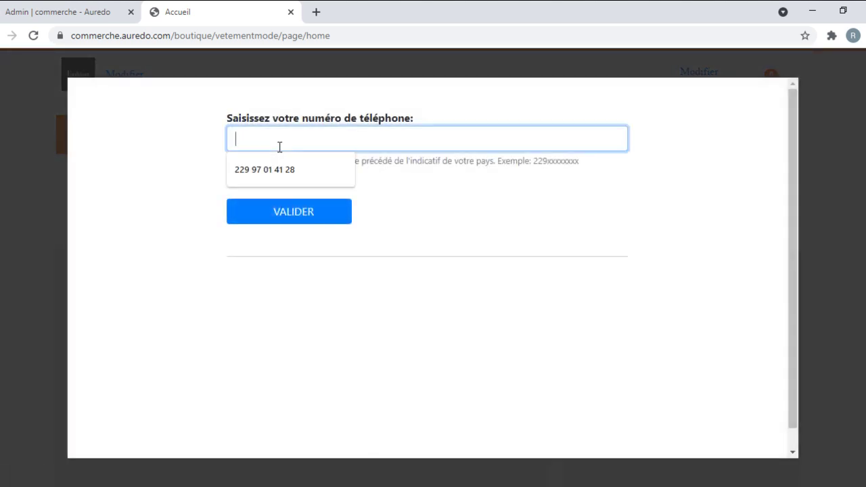
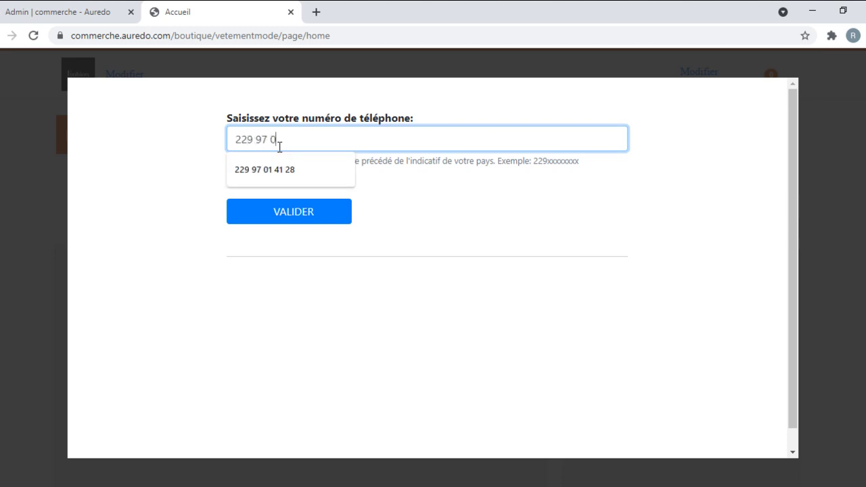
click(315, 215)
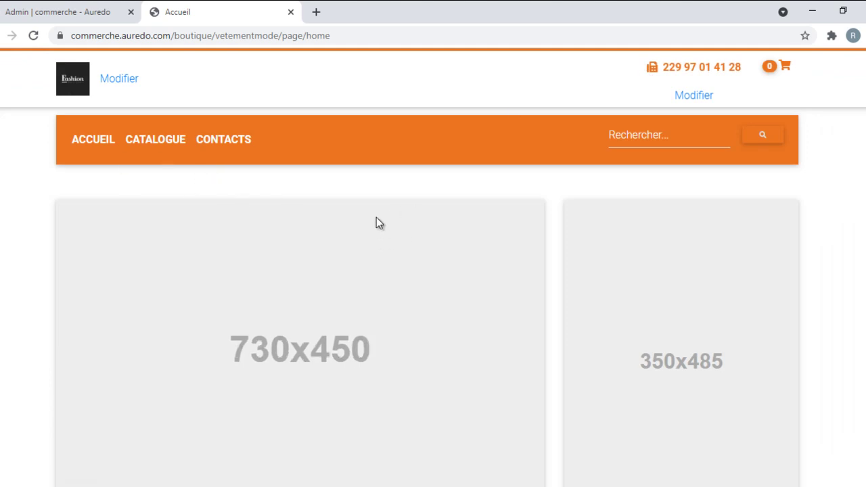
scroll(372, 217, down, 3)
scroll(372, 218, up, 3)
scroll(372, 218, down, 3)
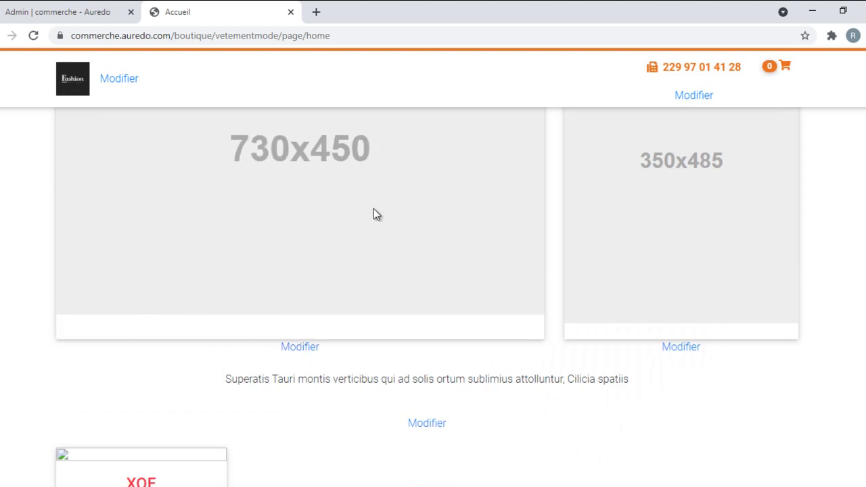
Step: Upload 'Nouvelle Collection Hommes 2021.png' into the 350x485 side banner and reload the storefront
click(308, 349)
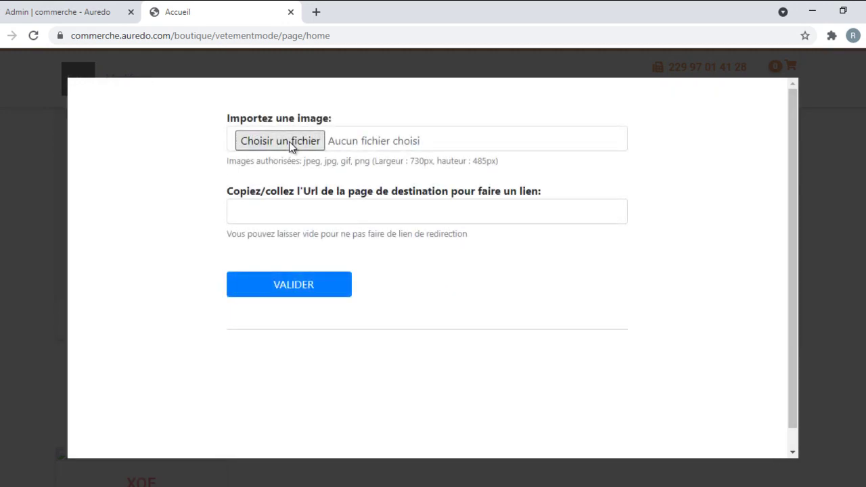
click(289, 142)
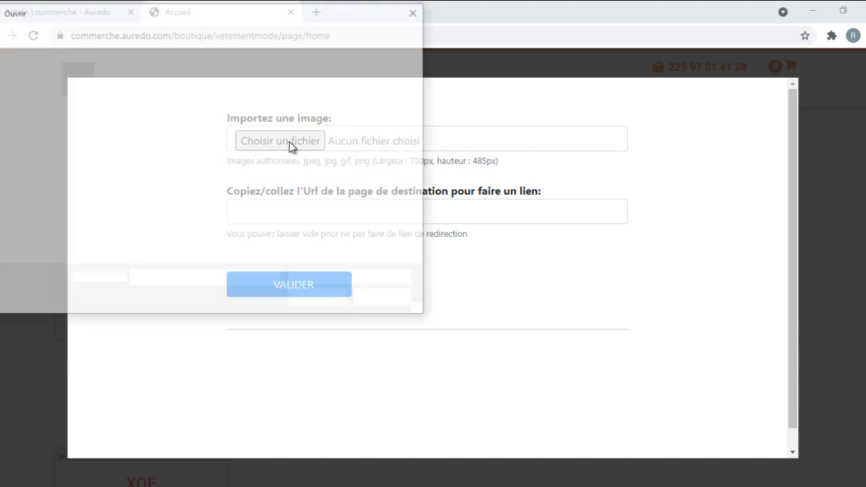
click(131, 184)
click(323, 299)
click(267, 281)
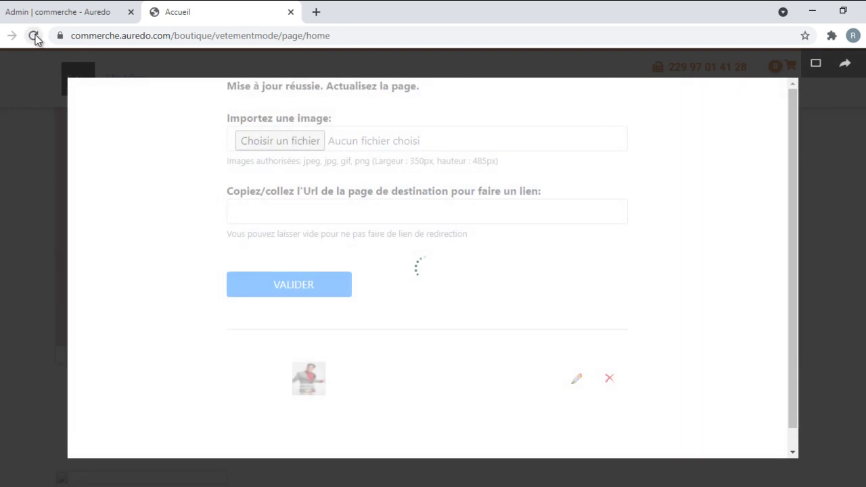
click(34, 36)
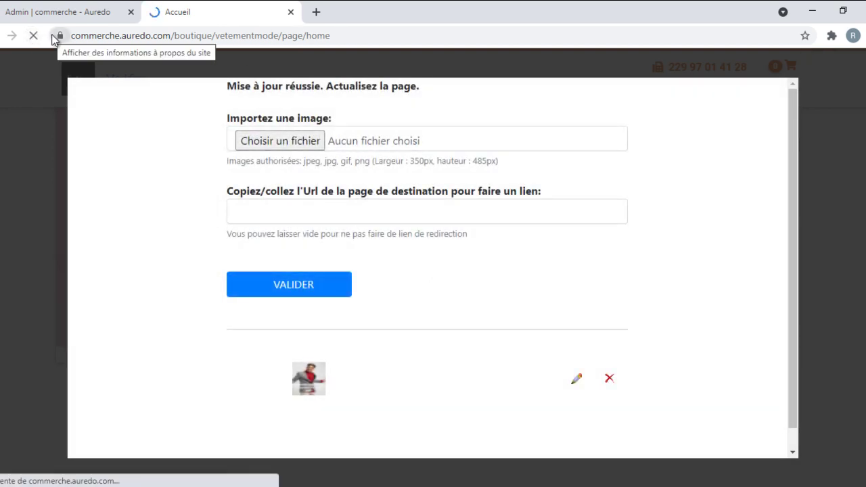
scroll(564, 198, down, 3)
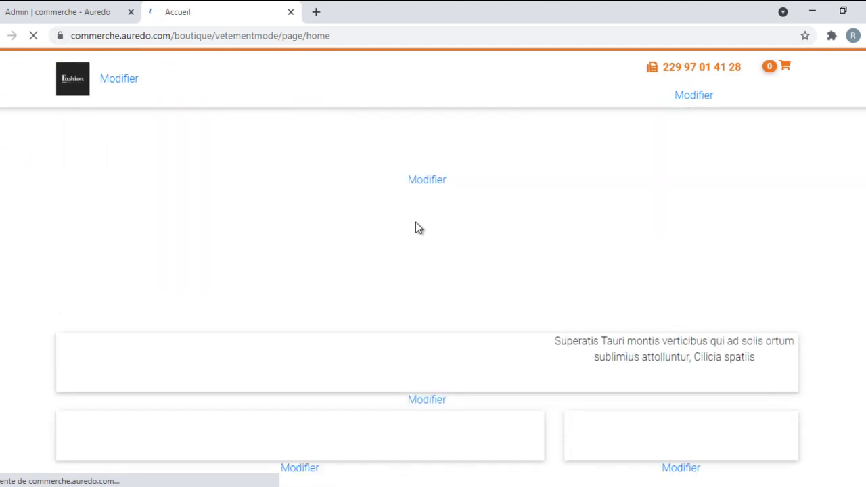
scroll(416, 229, down, 3)
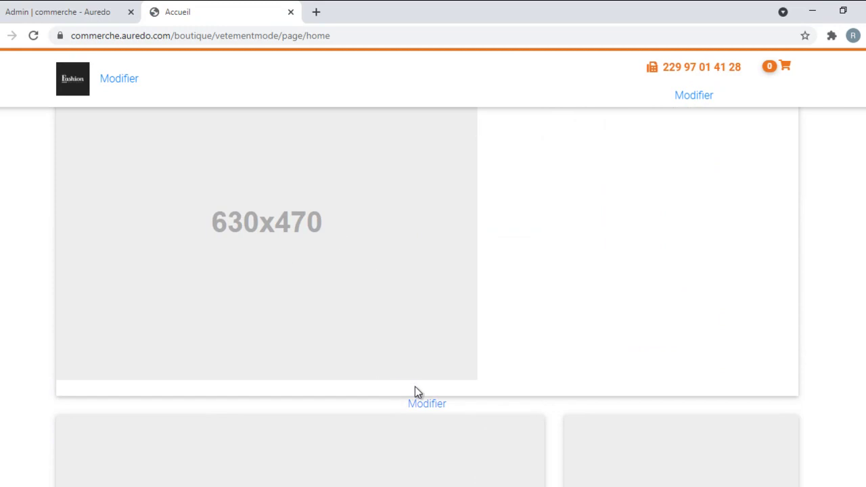
Step: Upload 'Sans titre.png', the shopping-bags photo, into the 630x470 promo block and reload
click(416, 403)
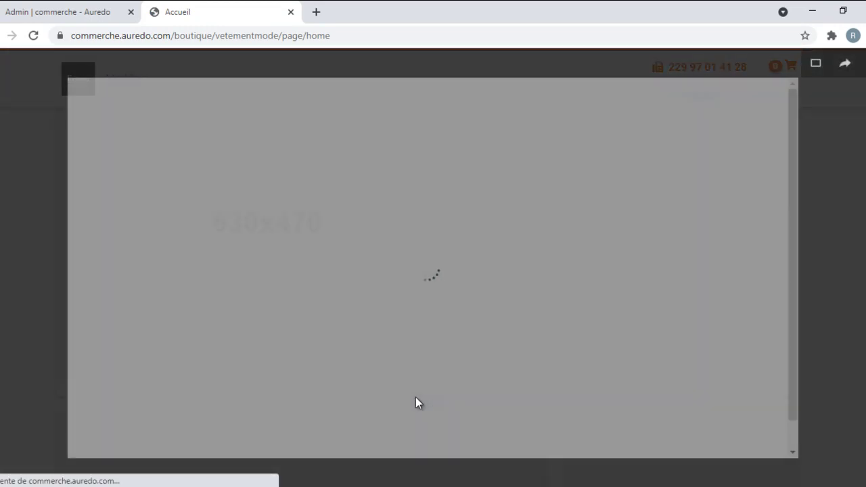
scroll(316, 224, down, 2)
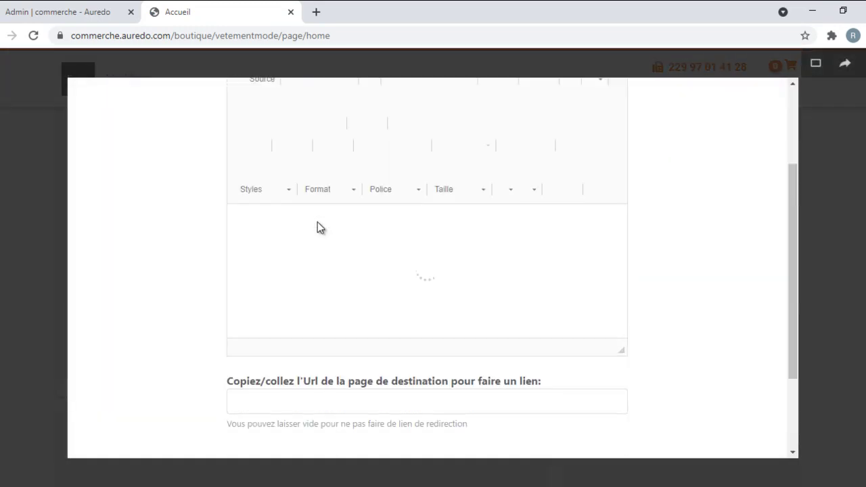
scroll(323, 243, down, 2)
scroll(318, 216, up, 4)
click(312, 142)
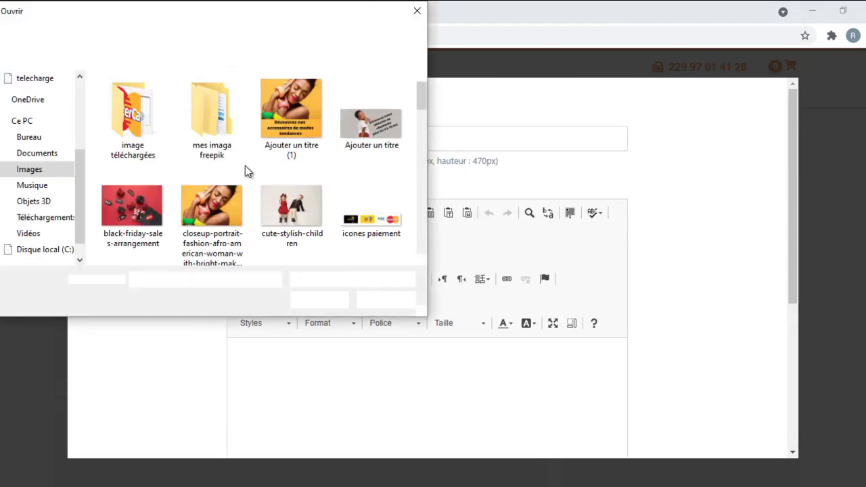
scroll(252, 173, down, 2)
scroll(252, 174, down, 2)
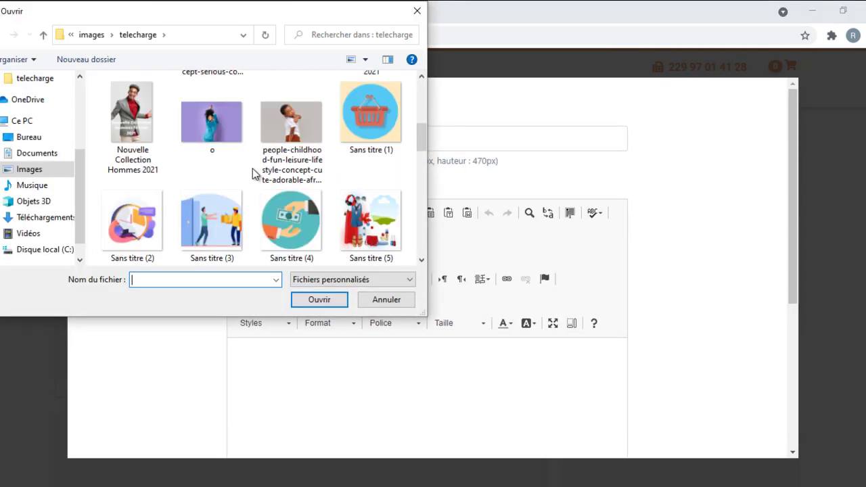
scroll(252, 173, down, 12)
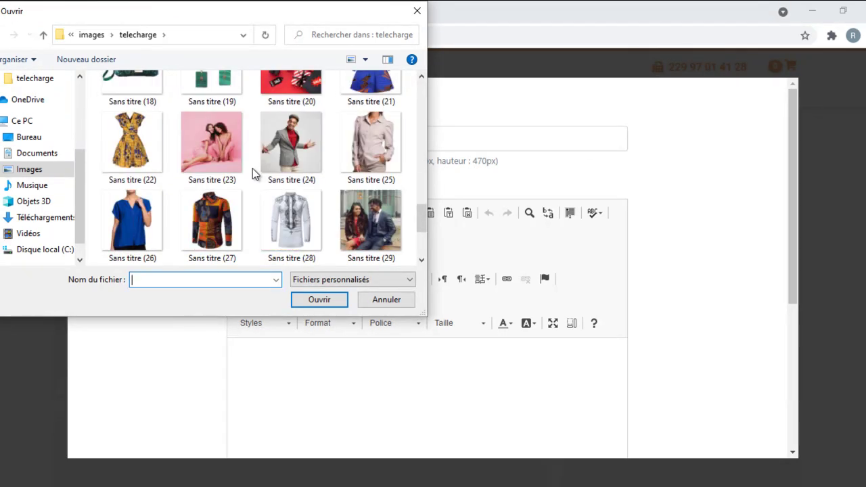
scroll(253, 170, down, 2)
double_click(201, 210)
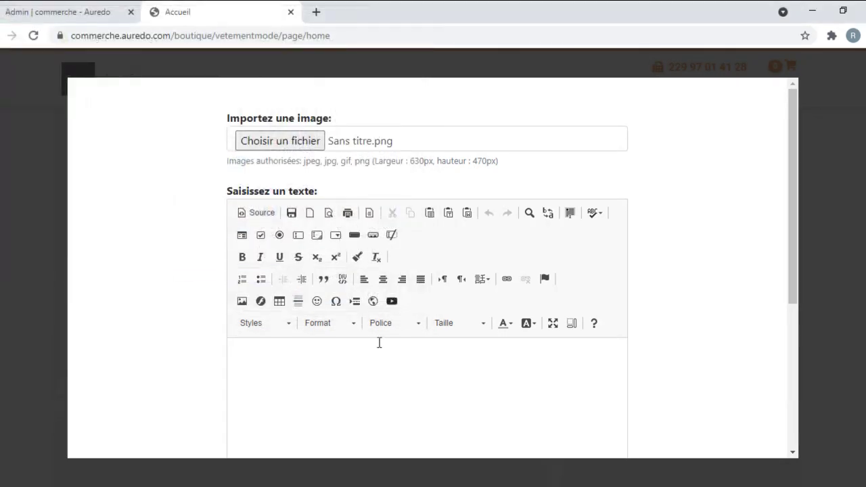
scroll(325, 221, down, 5)
click(311, 362)
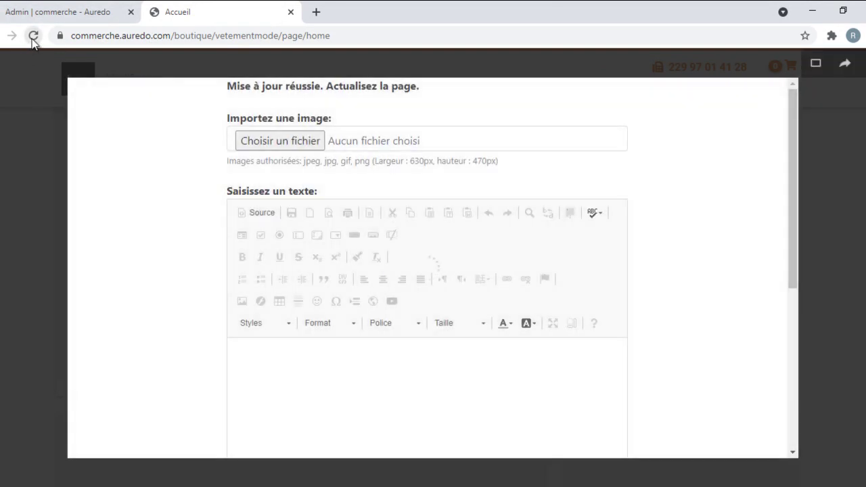
click(32, 36)
scroll(486, 238, down, 1)
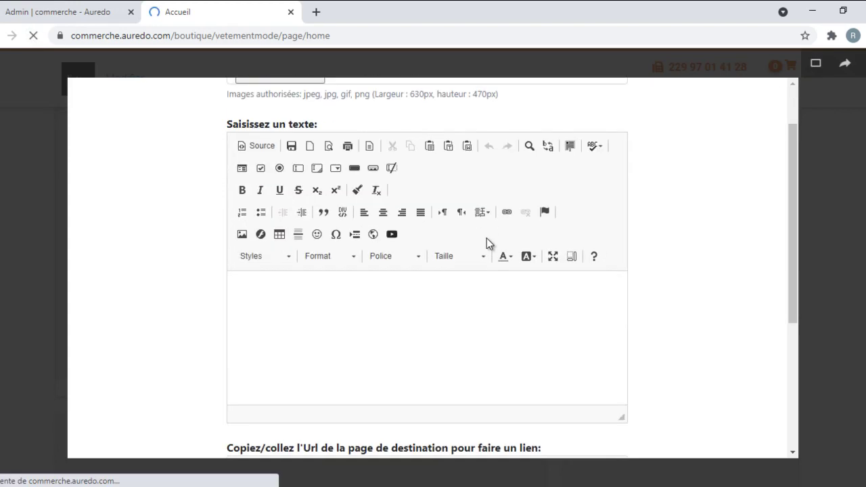
scroll(480, 238, down, 2)
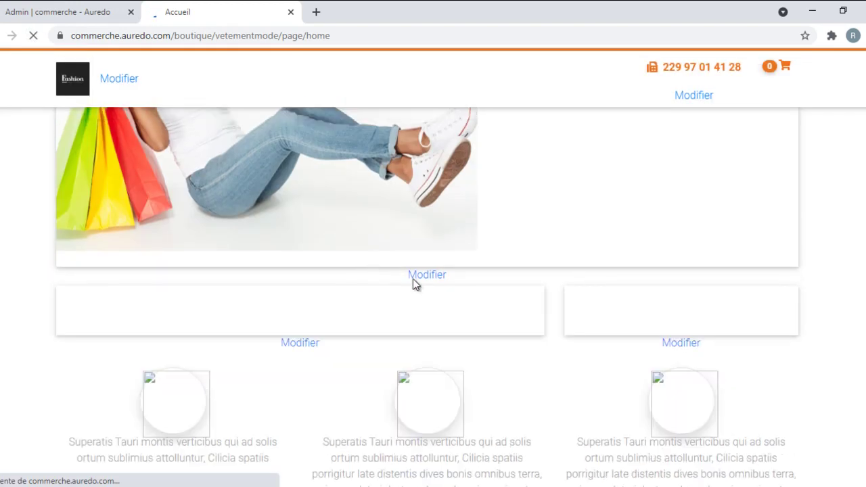
scroll(394, 324, down, 4)
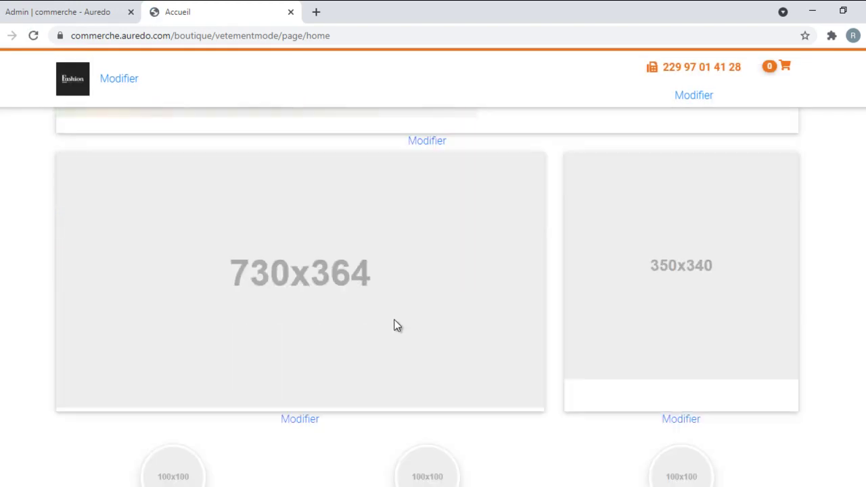
Step: Upload 'Ajouter un titre.png' (kids' clothing) into the 730x364 banner and reload the shop
click(302, 285)
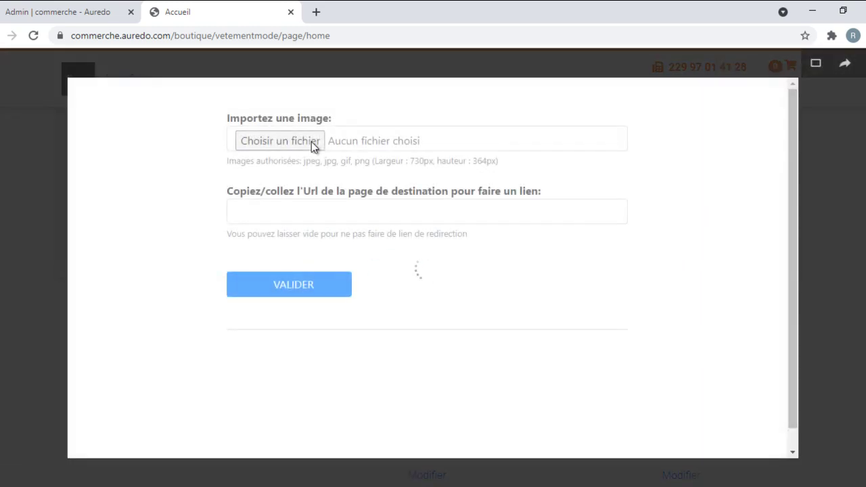
click(316, 141)
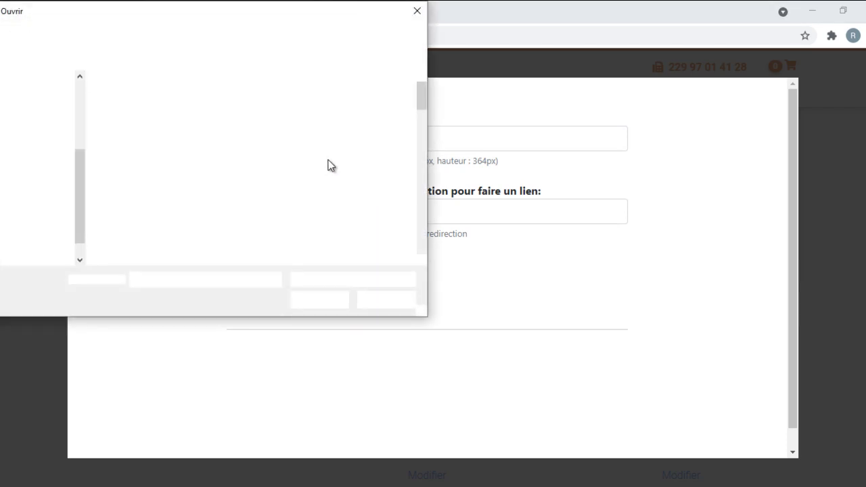
scroll(328, 166, down, 10)
scroll(260, 202, down, 5)
scroll(260, 202, up, 6)
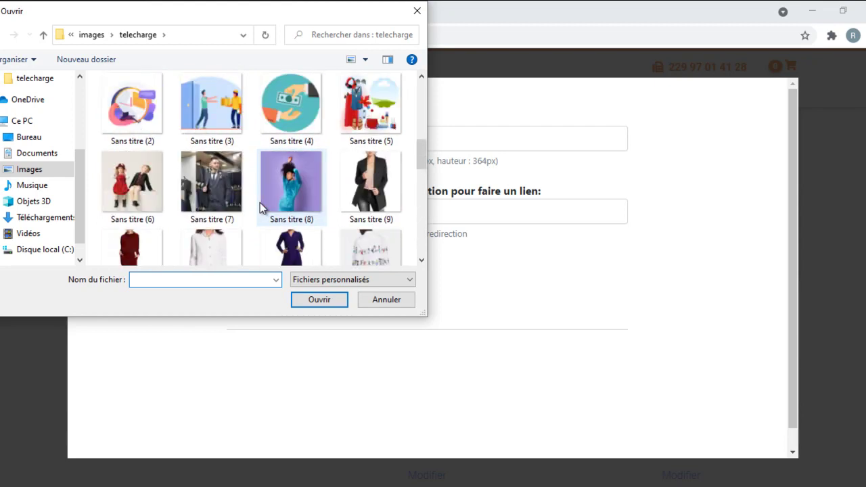
scroll(265, 201, up, 5)
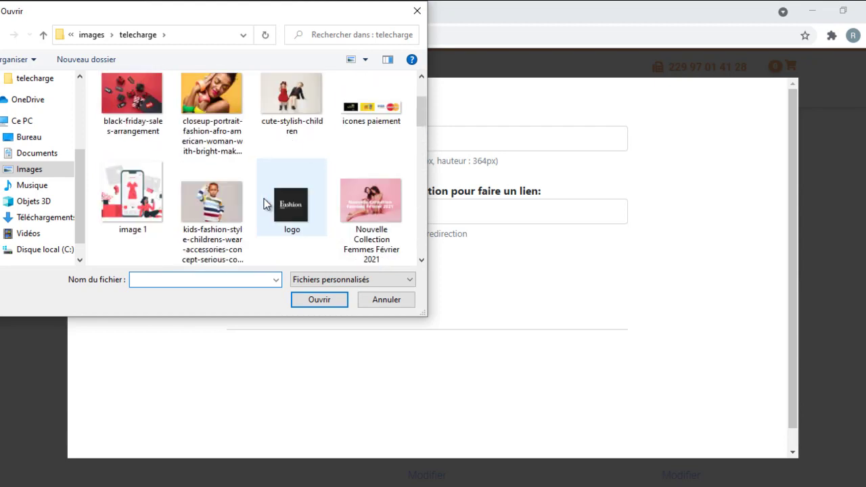
scroll(298, 176, down, 1)
scroll(325, 155, up, 2)
click(358, 122)
double_click(358, 122)
click(346, 287)
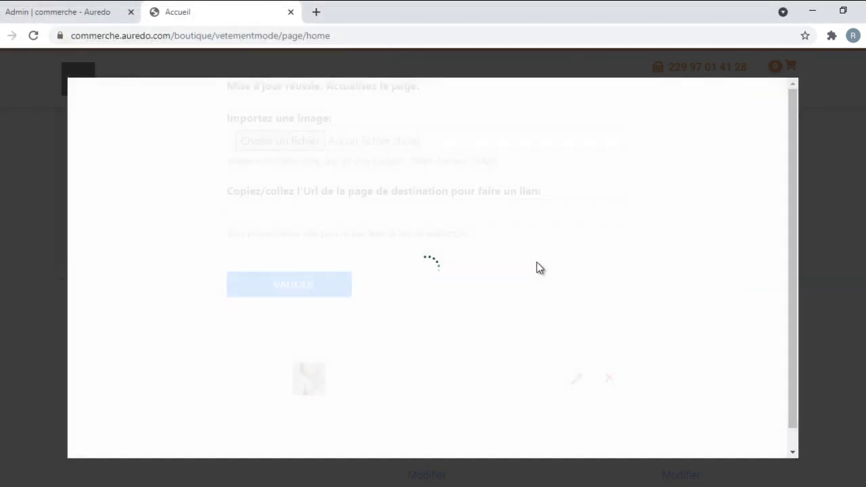
click(33, 35)
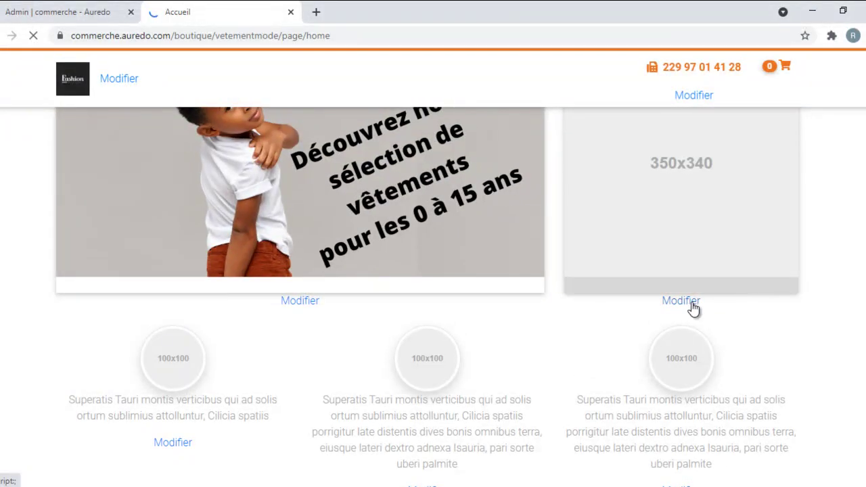
Step: Upload the 'Ajouter un titre (1)' image into the 350×340 side banner and reload the home page
click(682, 301)
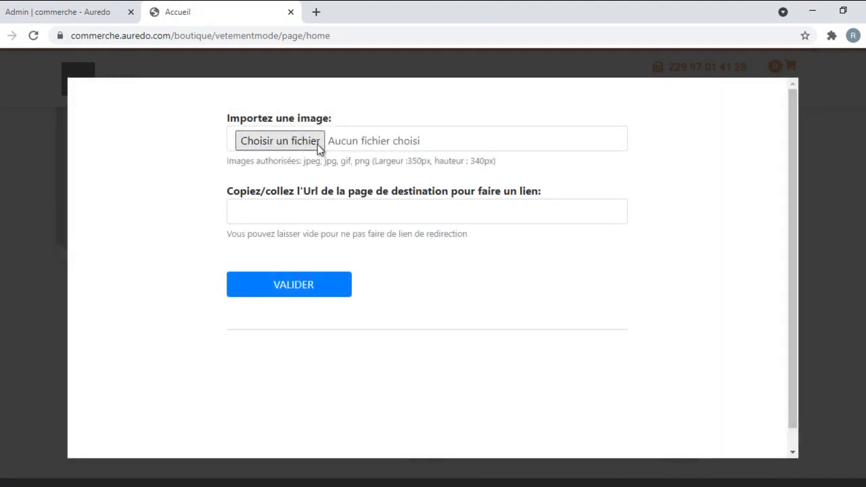
click(298, 144)
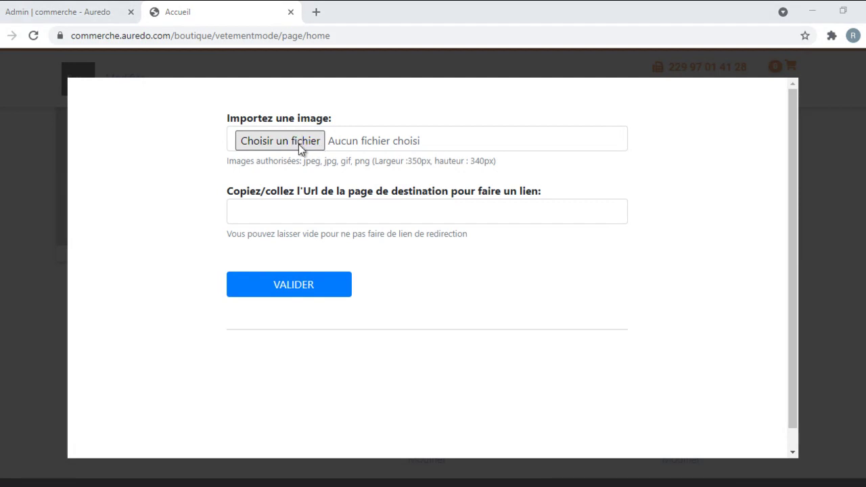
double_click(290, 118)
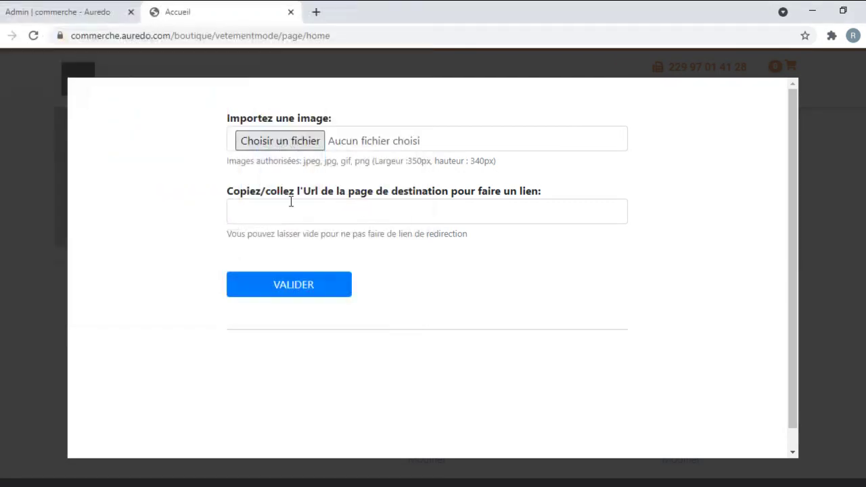
click(282, 285)
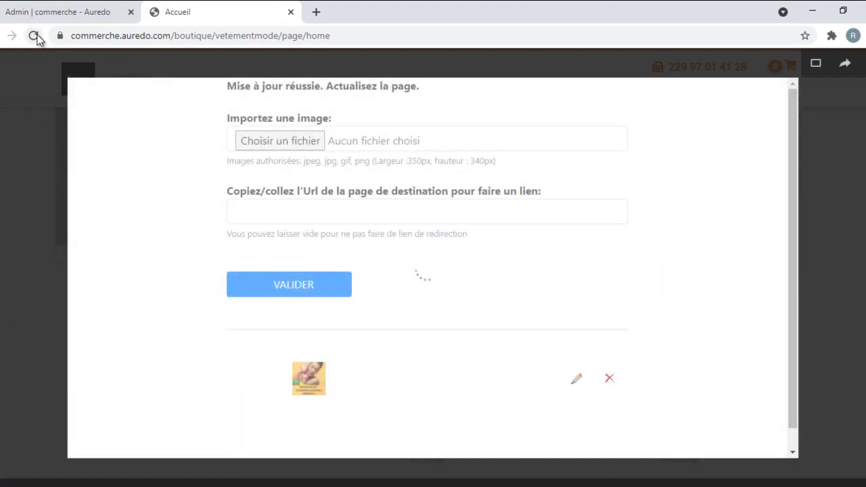
click(35, 35)
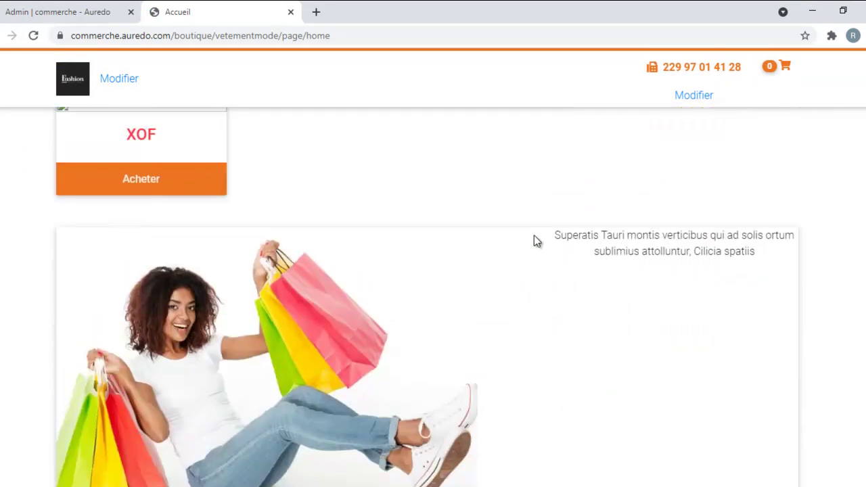
Step: Open the text section below the banners and write 'Bienvenue sur notre boutique en ligne'
scroll(775, 252, down, 4)
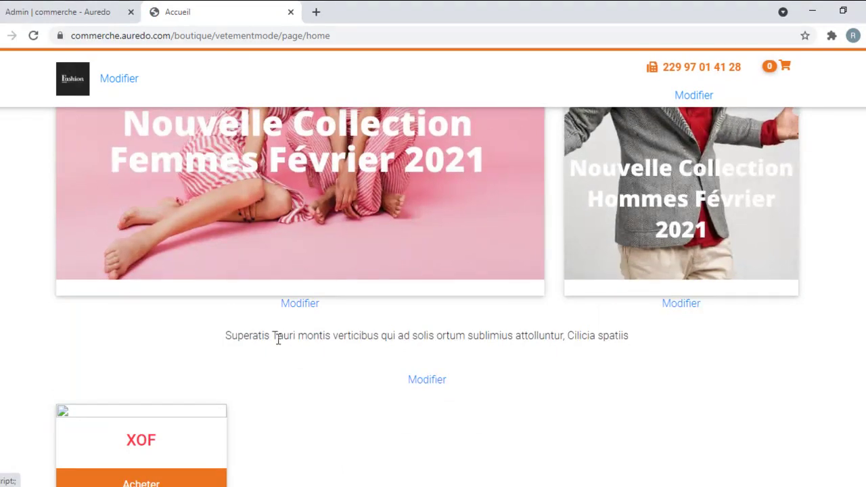
drag(223, 343, 570, 332)
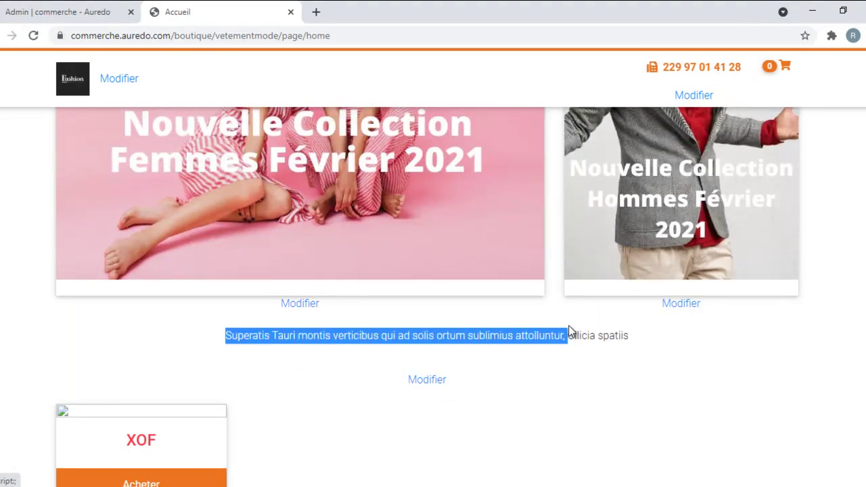
click(426, 381)
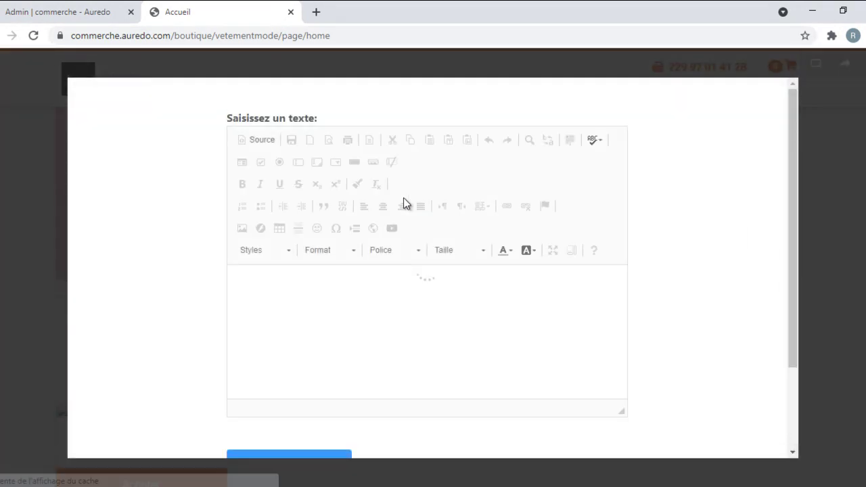
scroll(405, 260, down, 2)
click(377, 175)
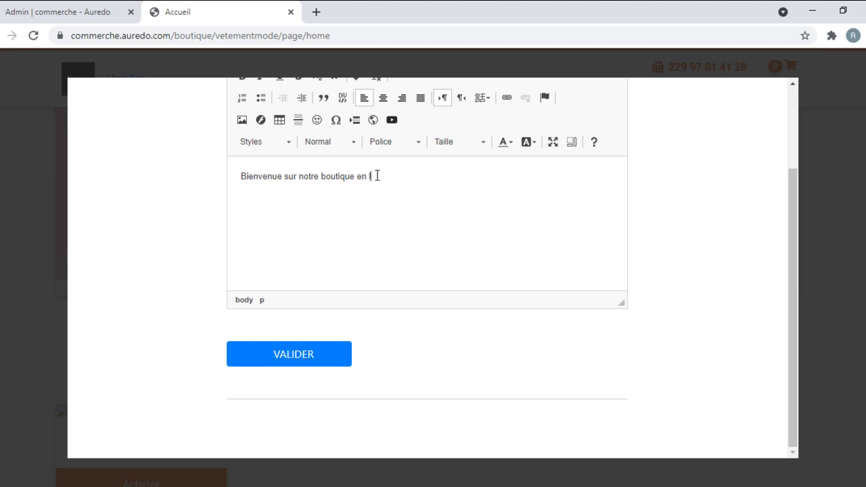
Step: Make the welcome line size 24, centred and bold, then save it
triple_click(377, 175)
click(470, 144)
scroll(474, 244, down, 2)
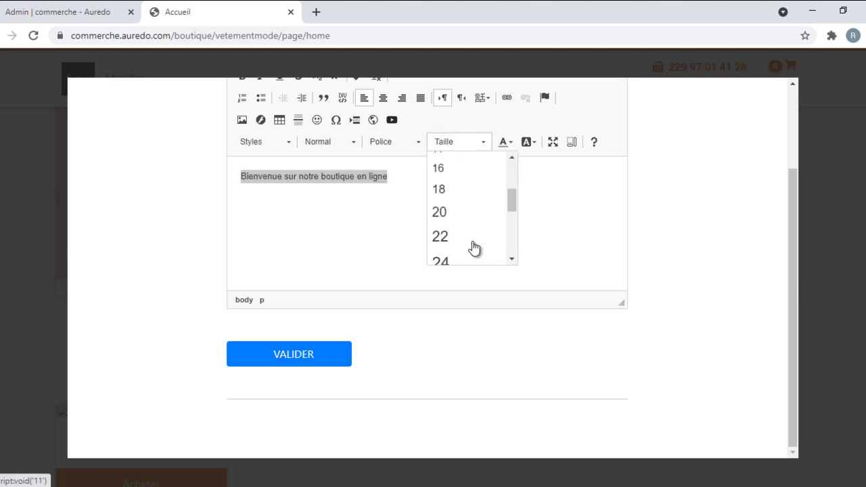
click(449, 260)
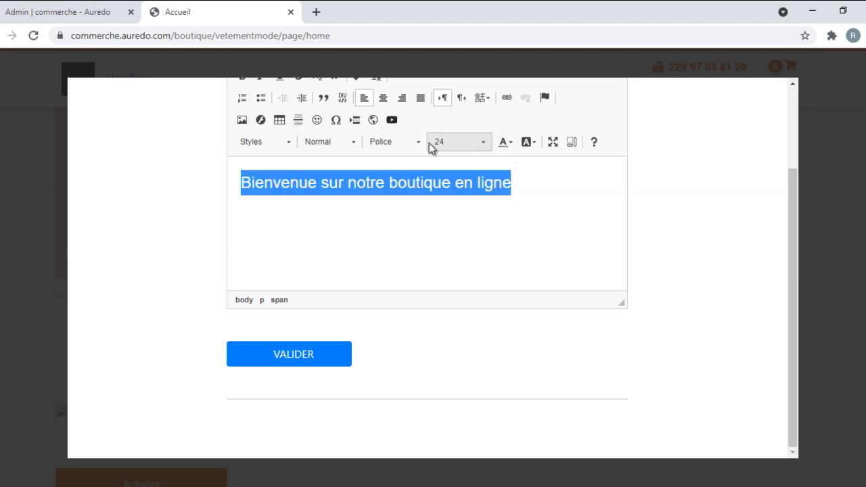
click(383, 98)
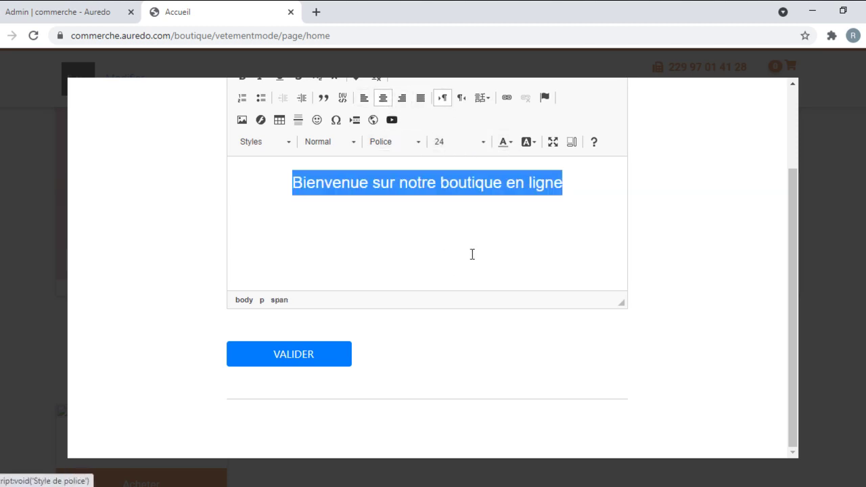
scroll(350, 211, up, 2)
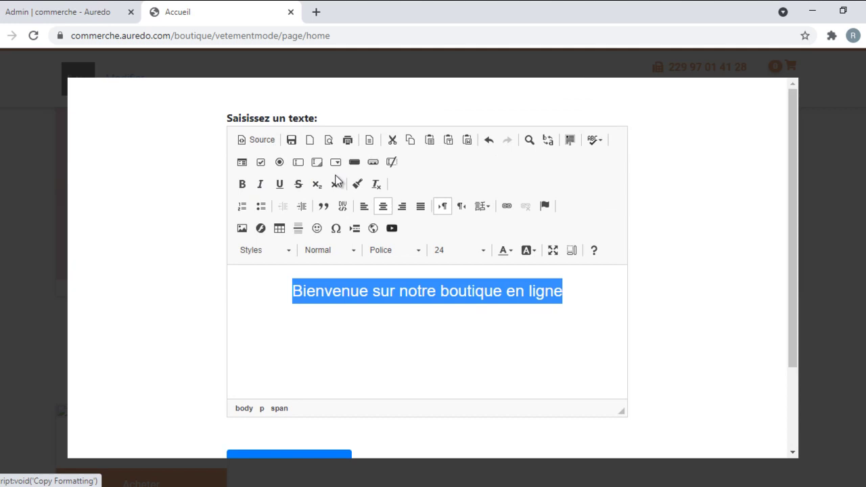
click(244, 185)
scroll(289, 406, down, 2)
click(281, 371)
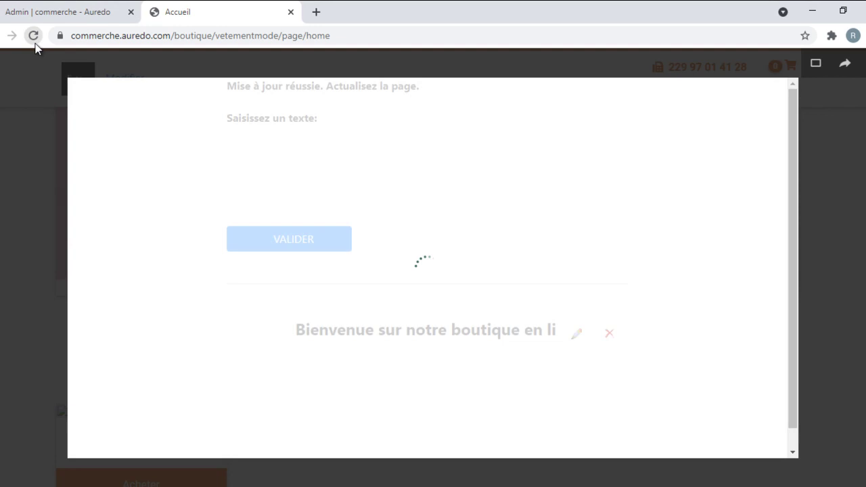
Step: Reload to show the welcome heading and open the shopping-bags promo block's editor
click(33, 35)
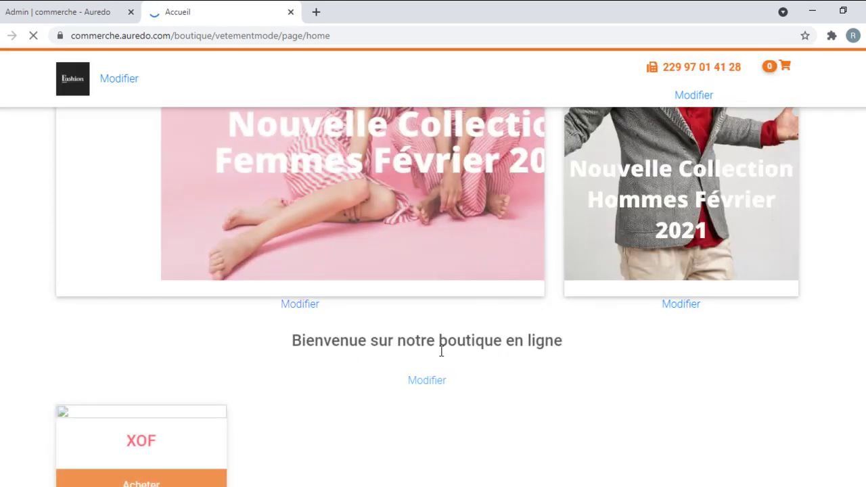
scroll(343, 312, down, 1)
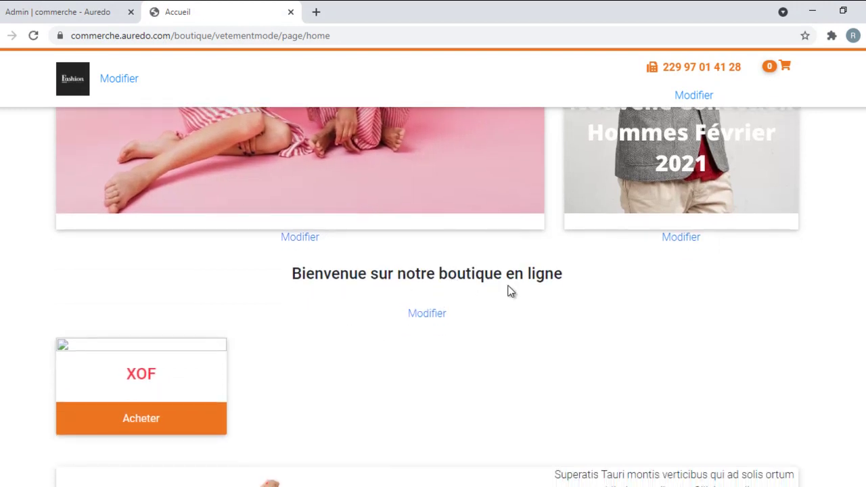
scroll(180, 367, down, 4)
scroll(617, 125, down, 2)
scroll(629, 143, up, 3)
scroll(677, 295, down, 4)
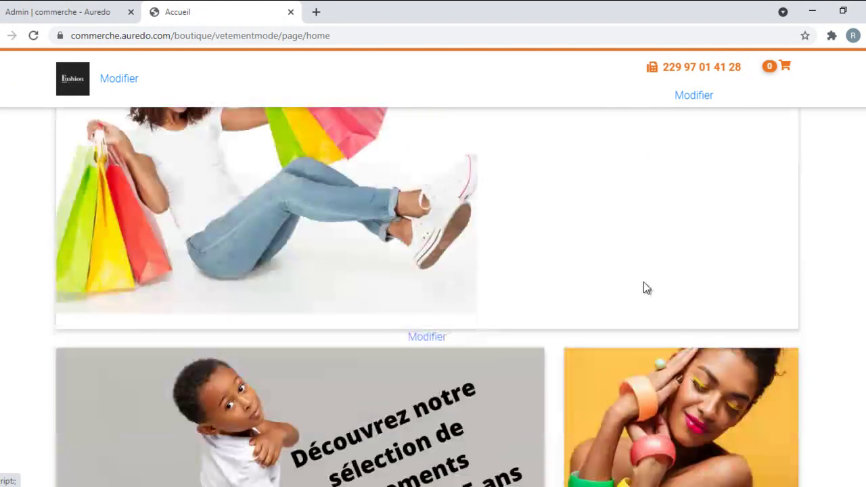
click(434, 341)
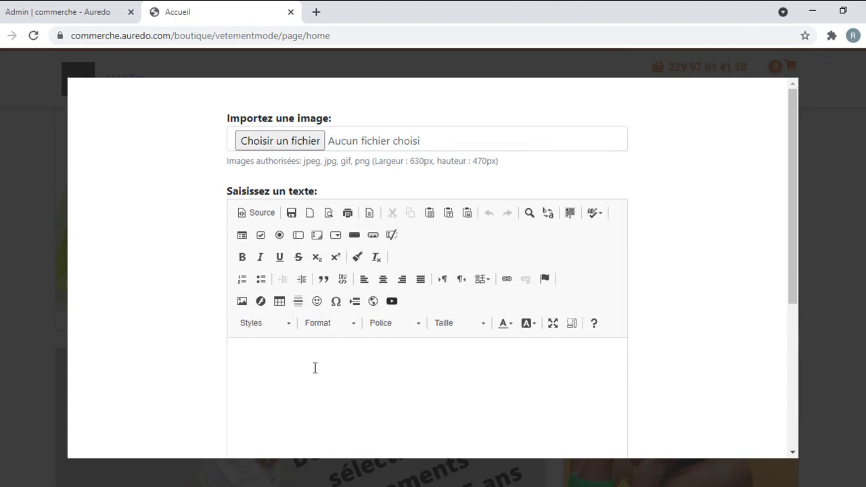
scroll(318, 358, down, 1)
scroll(318, 359, down, 3)
Step: Change the promo text to 'PROMOTIONS VACCANCES' with 'Des réductionS à GOGO' on a second line
click(338, 245)
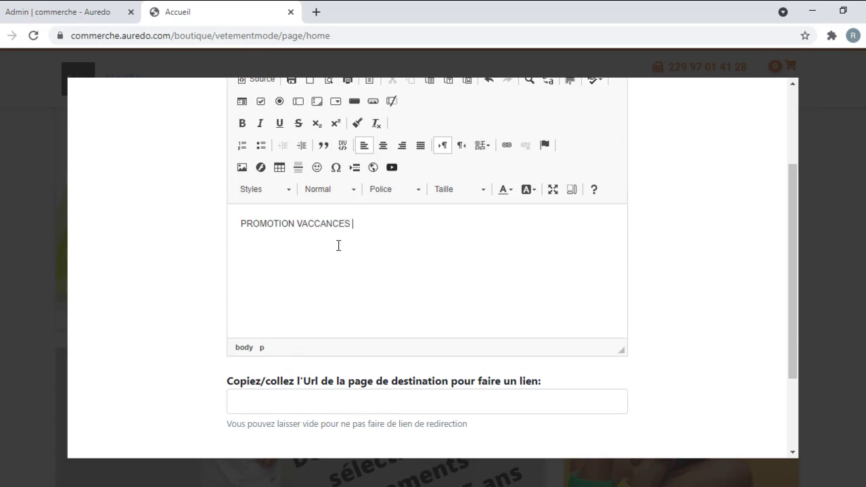
triple_click(328, 226)
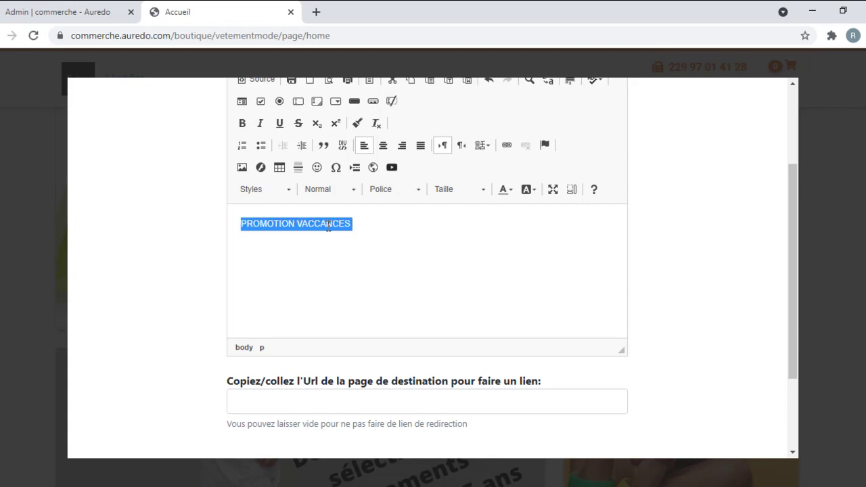
click(298, 223)
text(S)
key(Return)
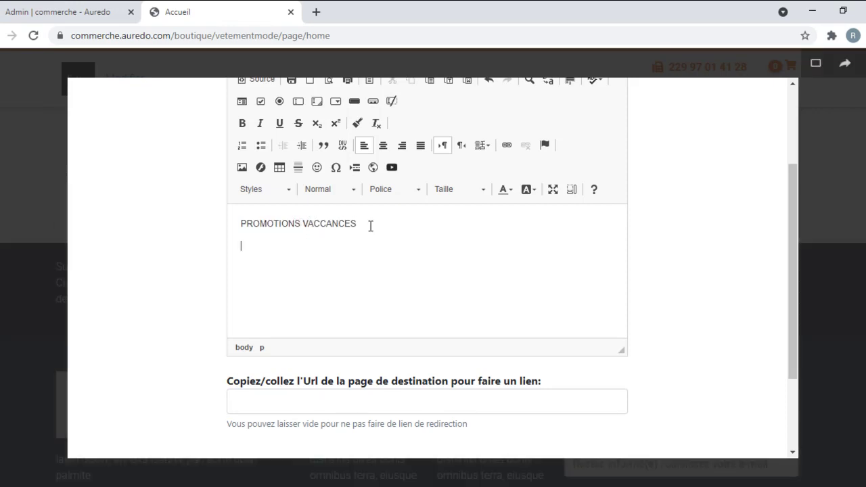
text(Des réduction à GOGO)
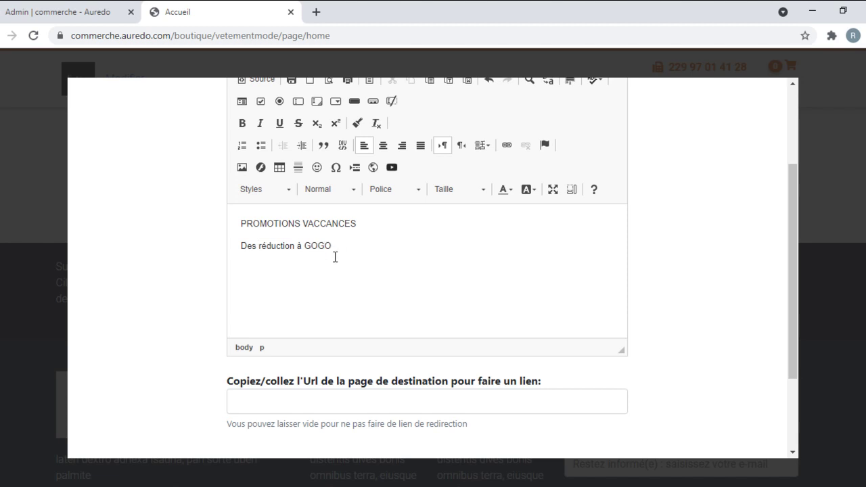
text(S)
key(ctrl+a)
Step: Centre the promo text and enlarge it to size 36
click(384, 147)
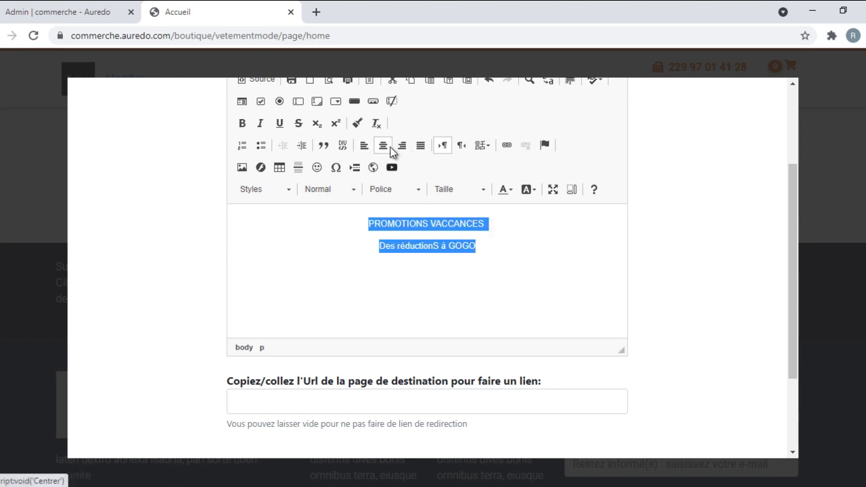
click(465, 197)
scroll(460, 250, down, 3)
click(460, 271)
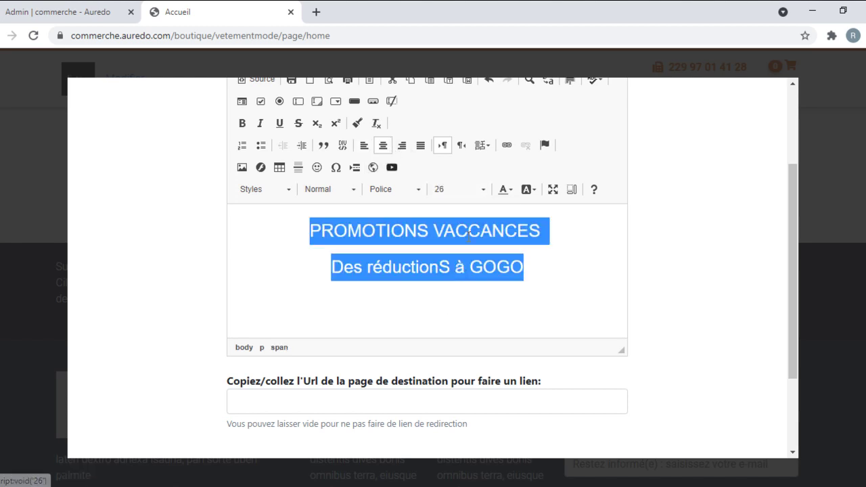
click(480, 192)
scroll(449, 284, down, 2)
click(445, 251)
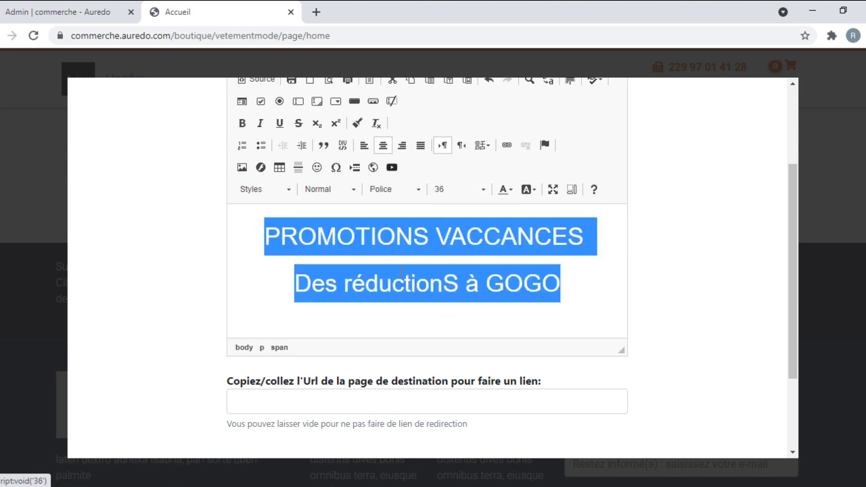
click(349, 283)
Step: Colour the PROMOTIONS VACCANCES title red and save the promo block
drag(280, 283, 578, 274)
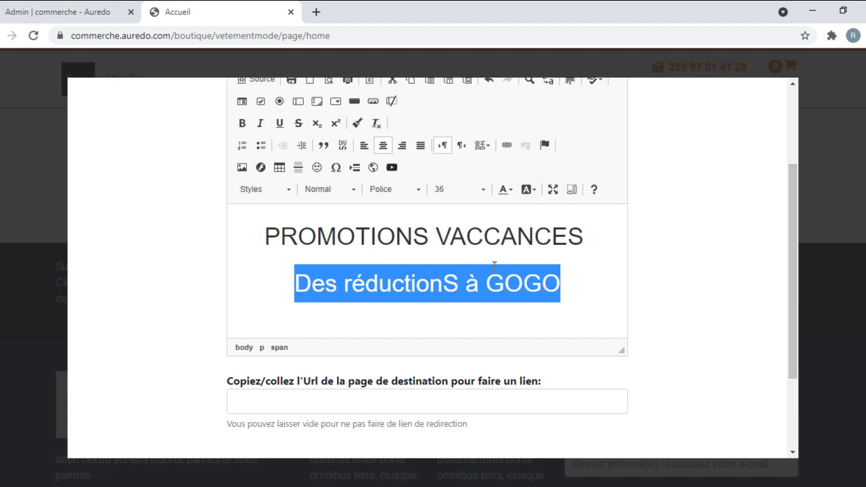
click(264, 236)
drag(264, 237, 590, 238)
click(511, 190)
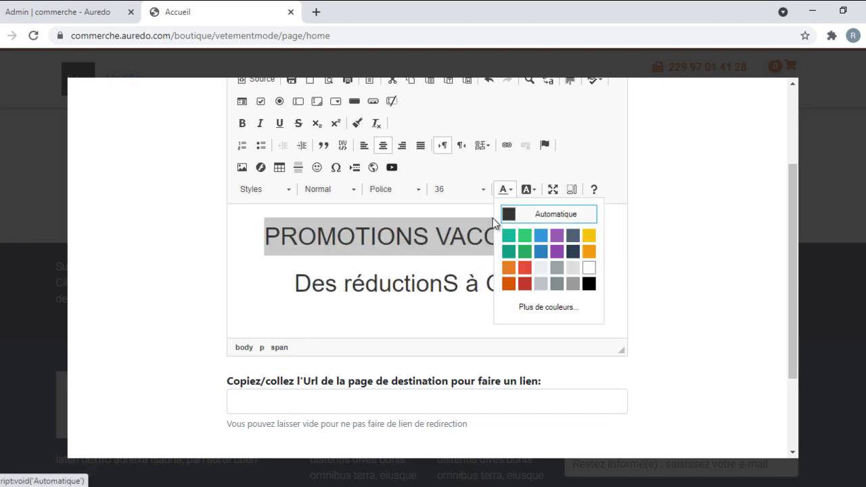
click(521, 268)
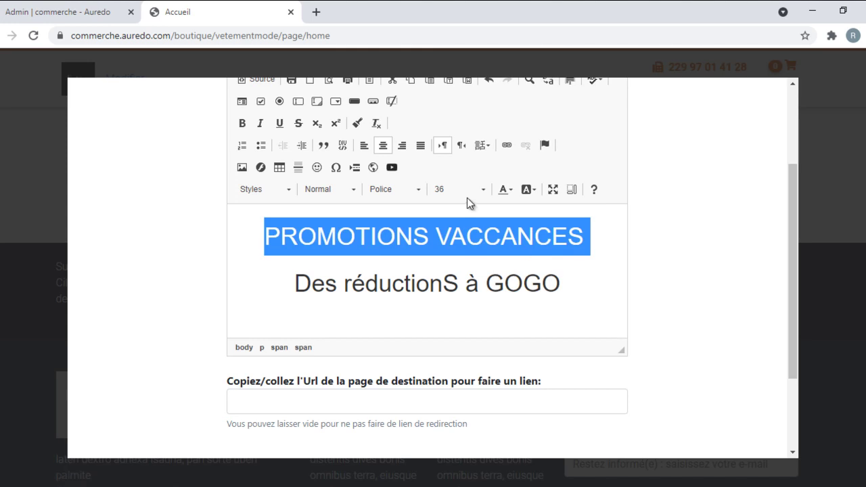
click(486, 233)
scroll(489, 276, down, 2)
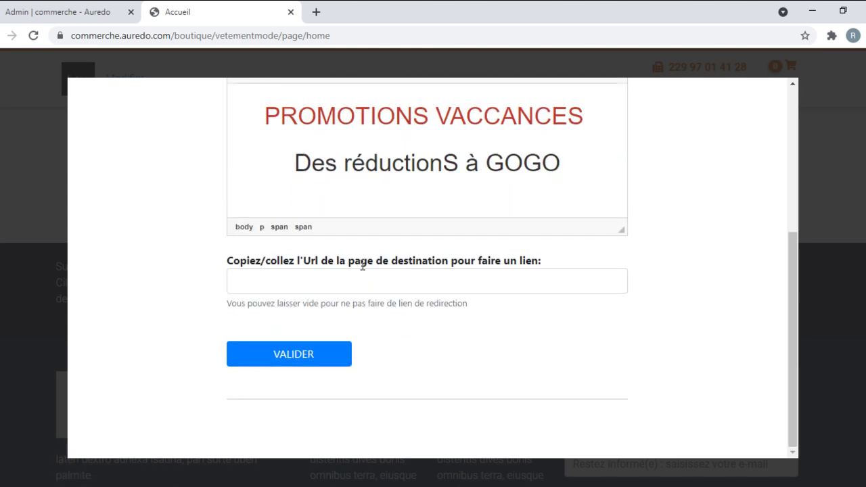
click(290, 354)
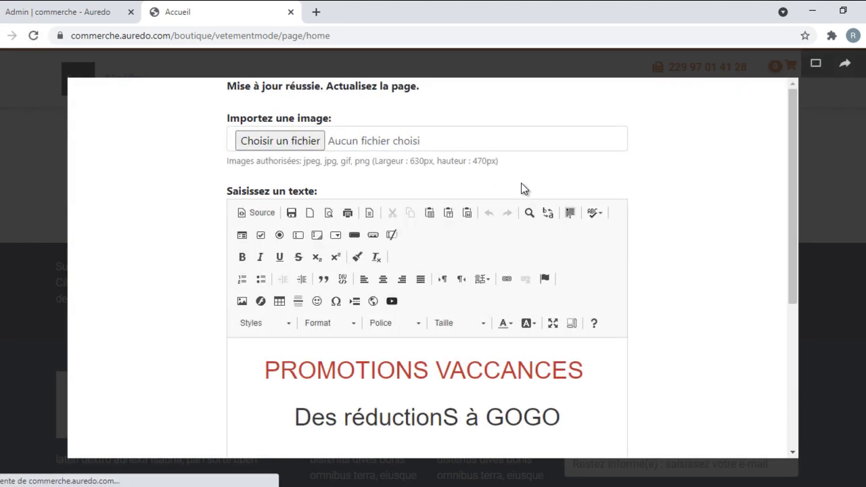
Step: Insert a blank line above the PROMOTIONS VACCANCES title and save the promo block
scroll(744, 230, down, 2)
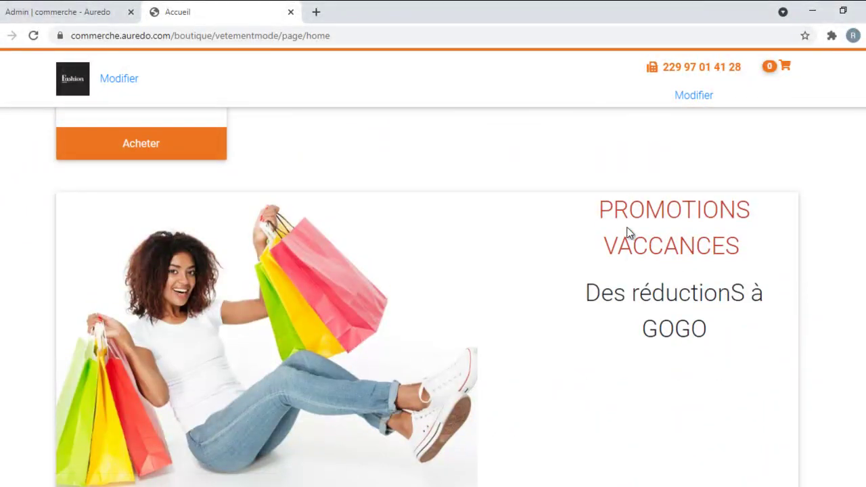
scroll(654, 307, down, 3)
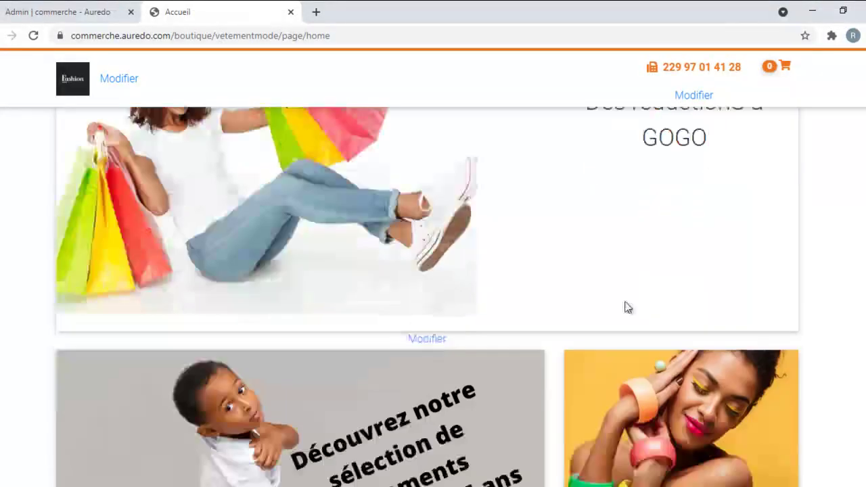
click(427, 332)
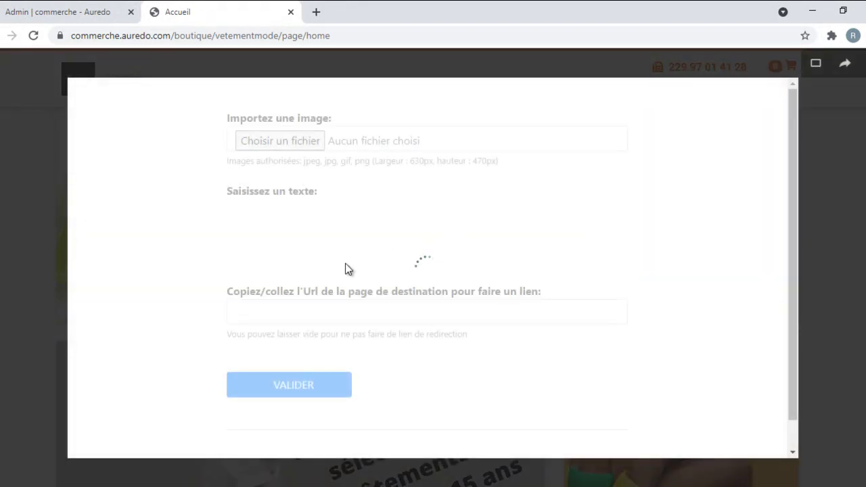
scroll(318, 253, down, 5)
click(259, 115)
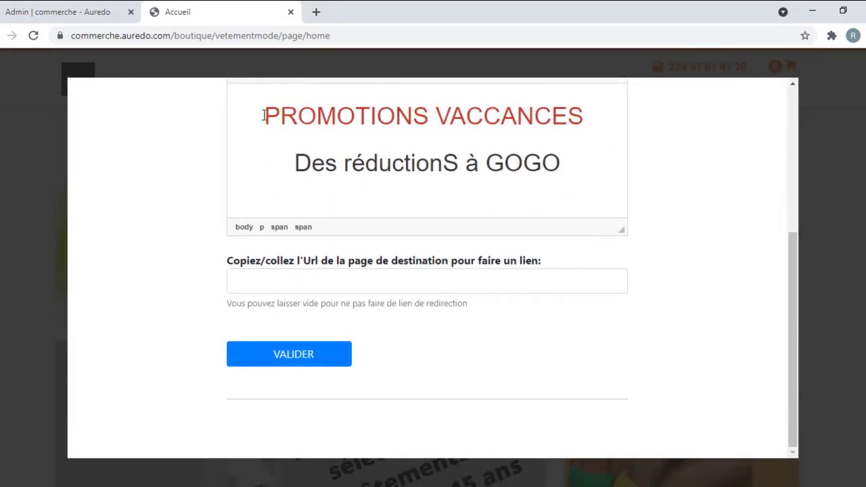
key(Return)
key(Return)
scroll(385, 137, down, 1)
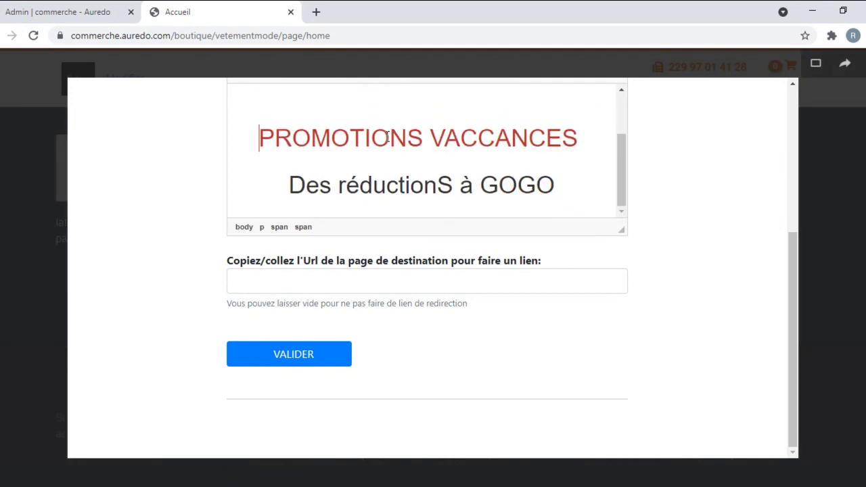
click(290, 351)
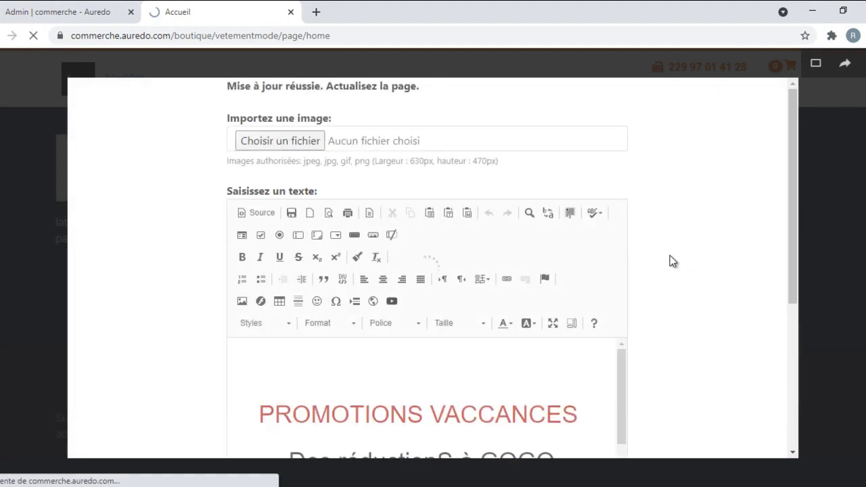
Step: Scroll back to the promo banner and reopen its editor
scroll(644, 304, down, 7)
scroll(644, 300, down, 4)
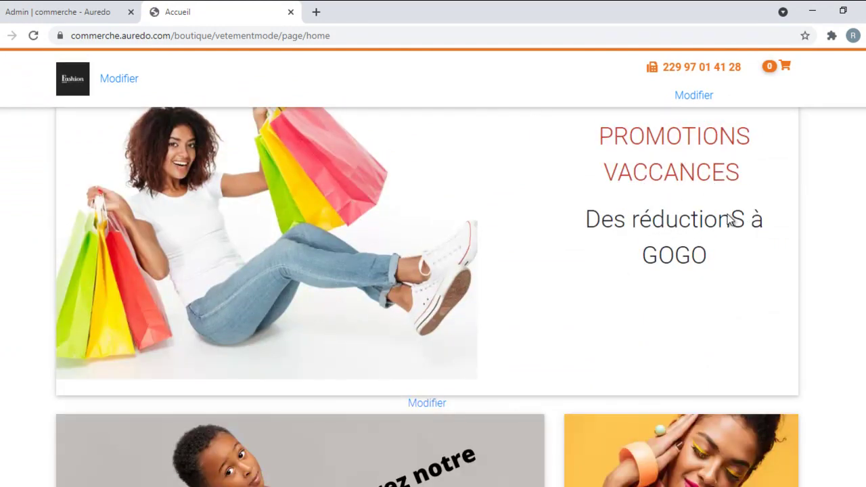
scroll(715, 243, down, 1)
scroll(715, 242, up, 3)
scroll(715, 242, down, 5)
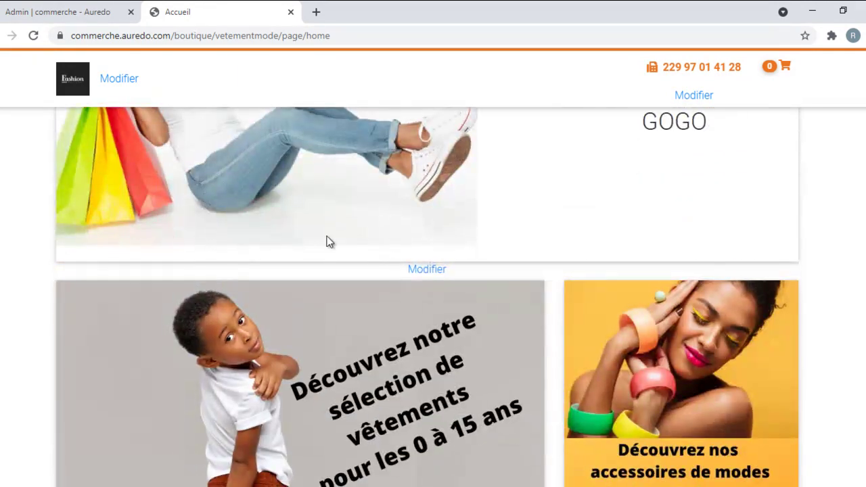
click(666, 226)
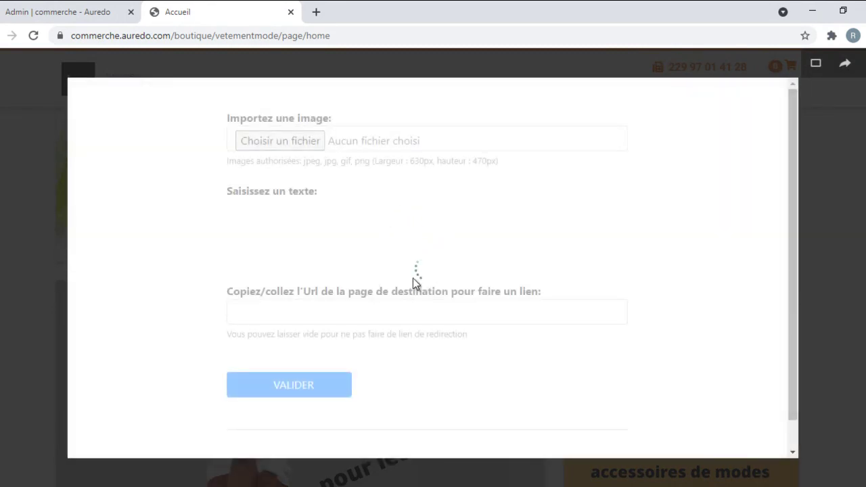
Step: Fix the typos to read 'PROMOTIONS VACANCES' and 'Des réductions à GOGO', then save
click(486, 414)
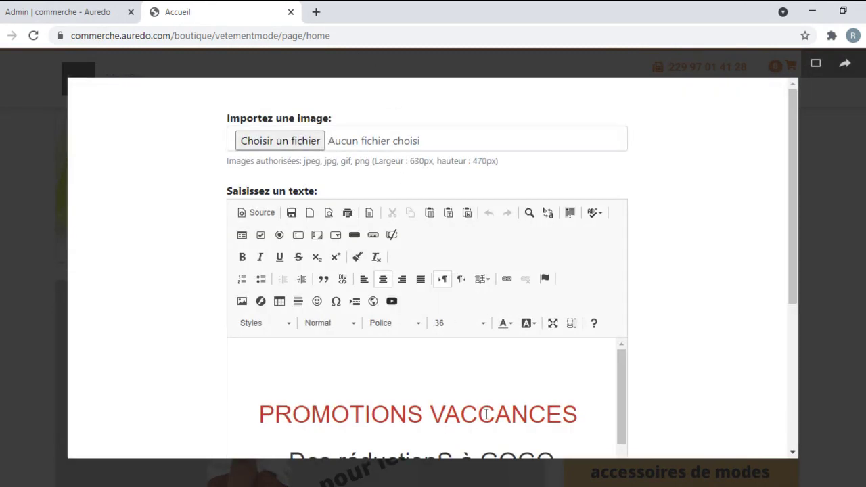
key(BackSpace)
scroll(469, 360, down, 1)
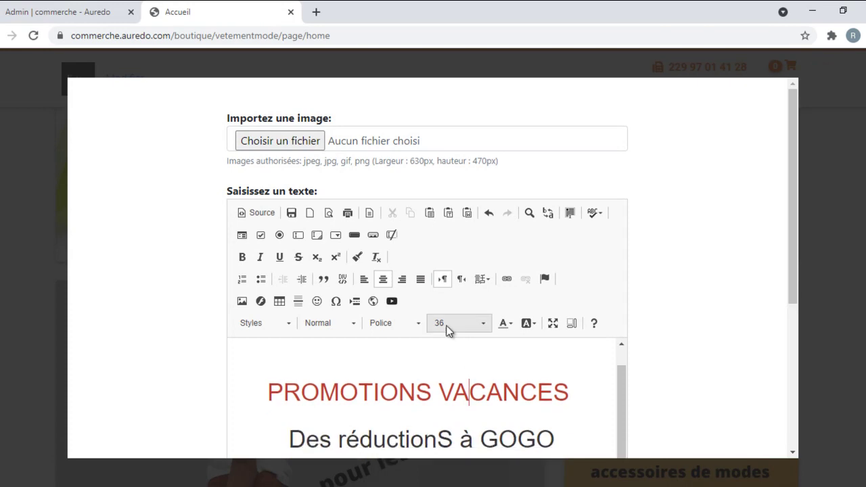
scroll(445, 338, down, 2)
click(450, 304)
key(BackSpace)
text(s)
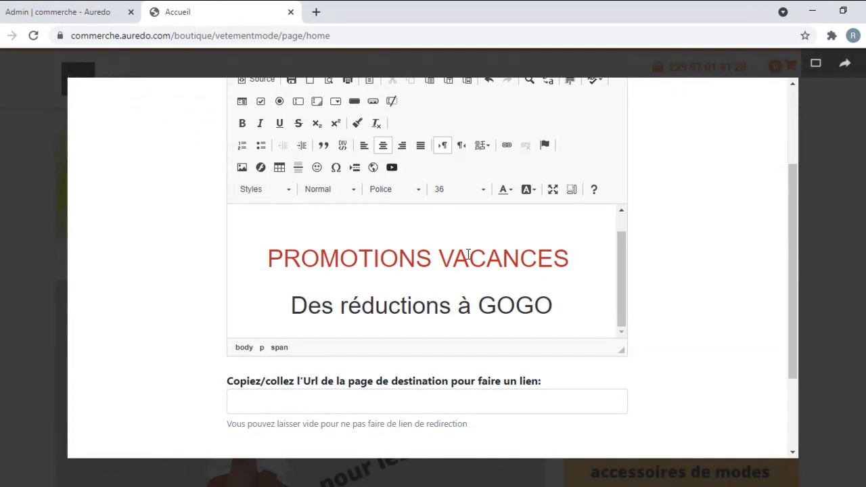
scroll(372, 318, down, 2)
click(316, 360)
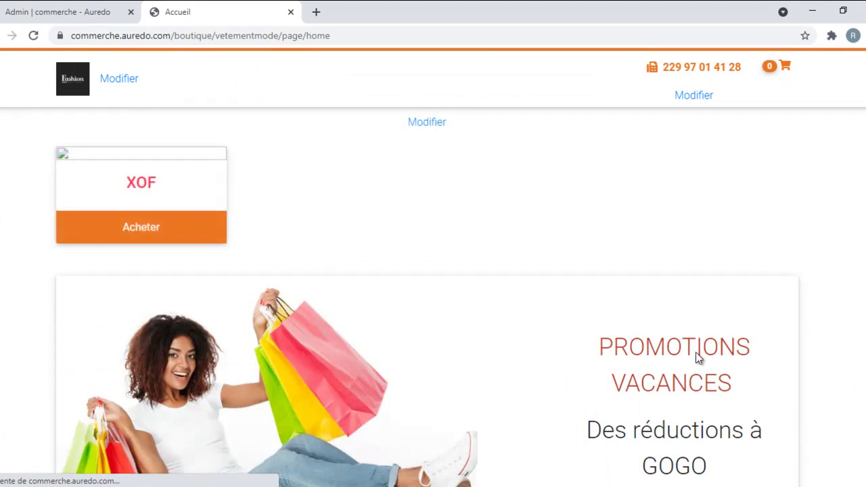
Step: Scroll down to the three circular icon blocks and open the first one's editor
scroll(545, 271, down, 3)
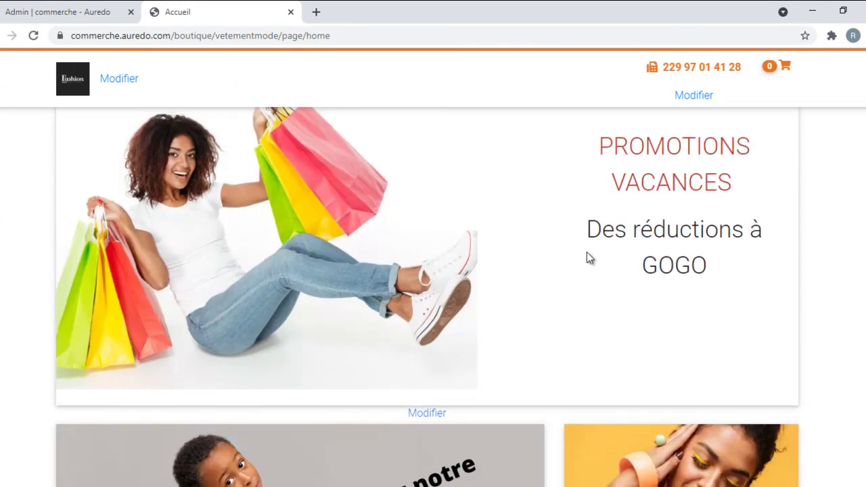
scroll(586, 257, down, 10)
scroll(435, 291, up, 4)
scroll(437, 290, down, 3)
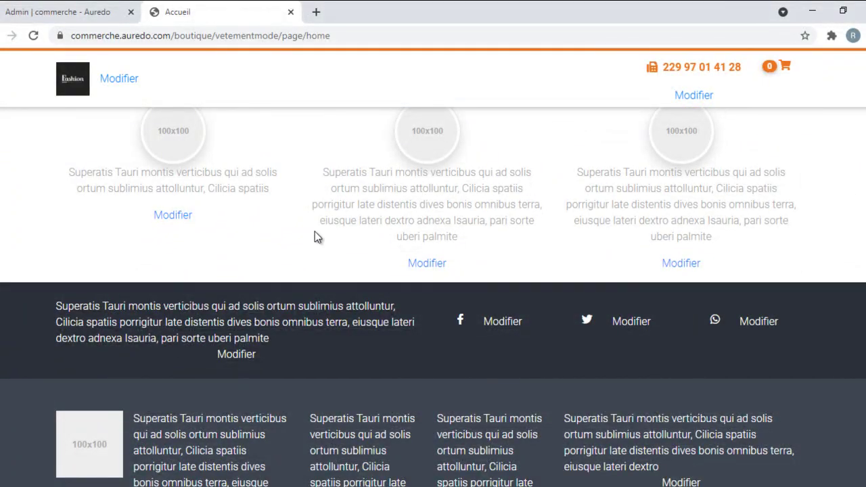
scroll(411, 284, down, 4)
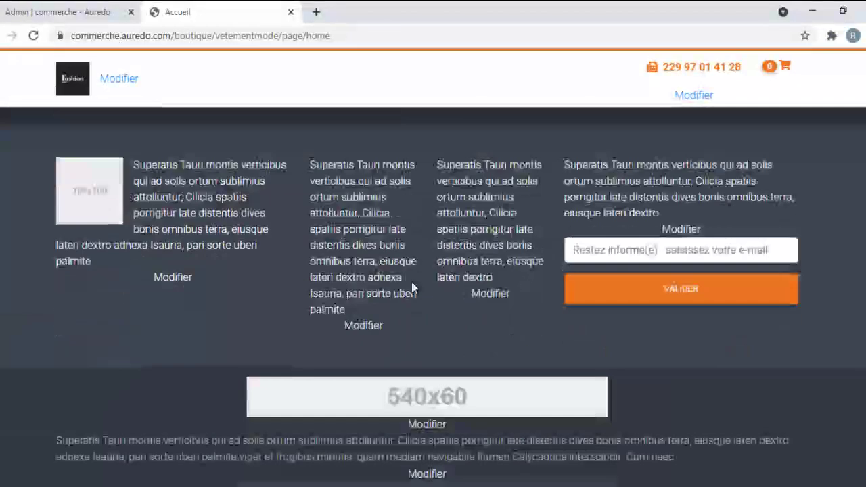
scroll(753, 208, up, 4)
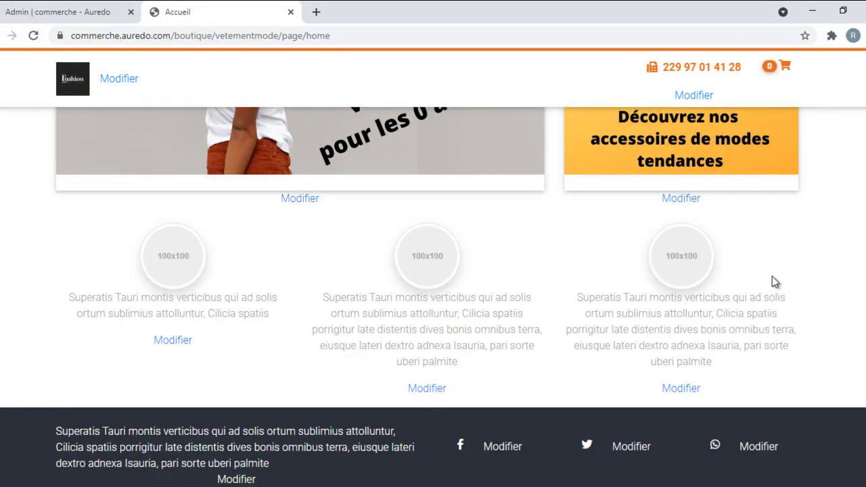
click(188, 342)
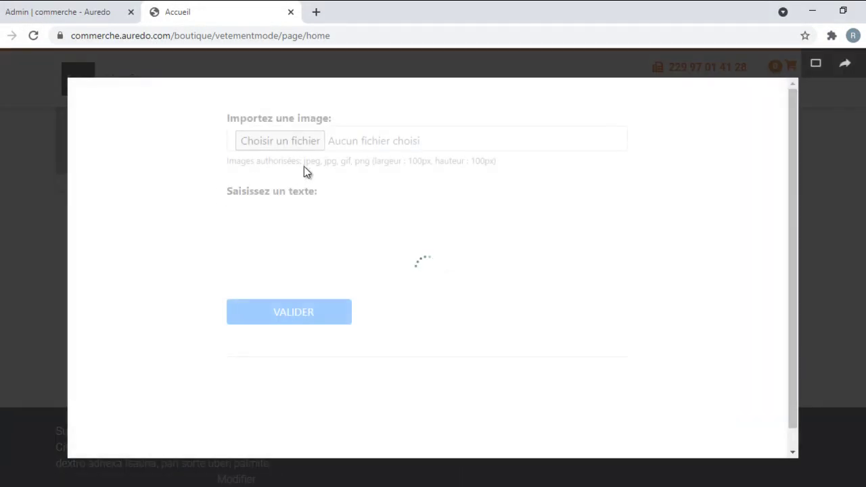
Step: Set Sans titre (2).png as the first block's icon and type 'Livraisons en moins de 2h à Cotonou'
click(312, 131)
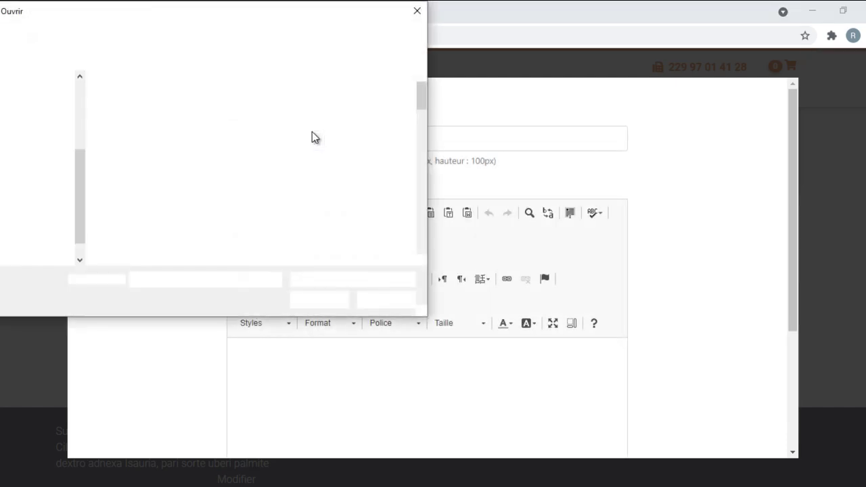
scroll(265, 185, down, 3)
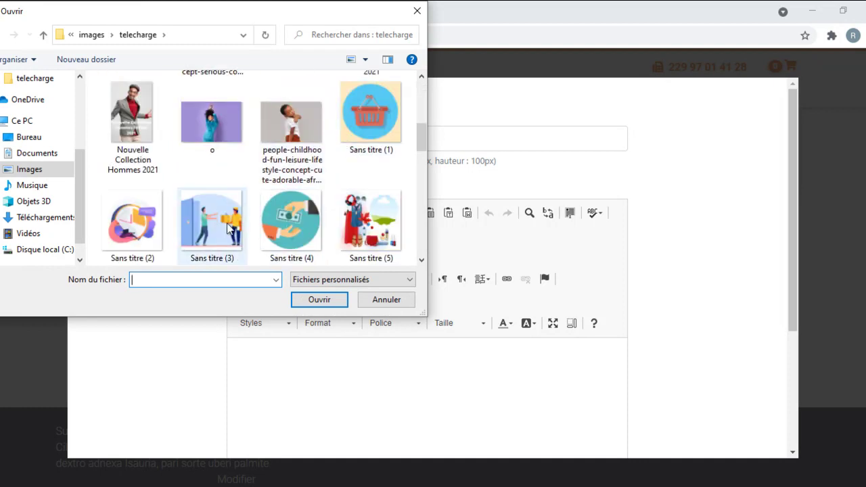
double_click(119, 224)
click(326, 373)
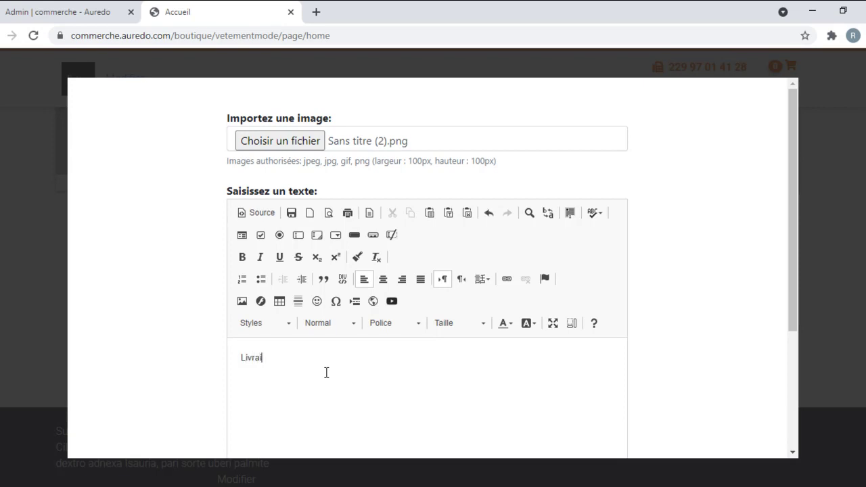
text(ns)
text(onou)
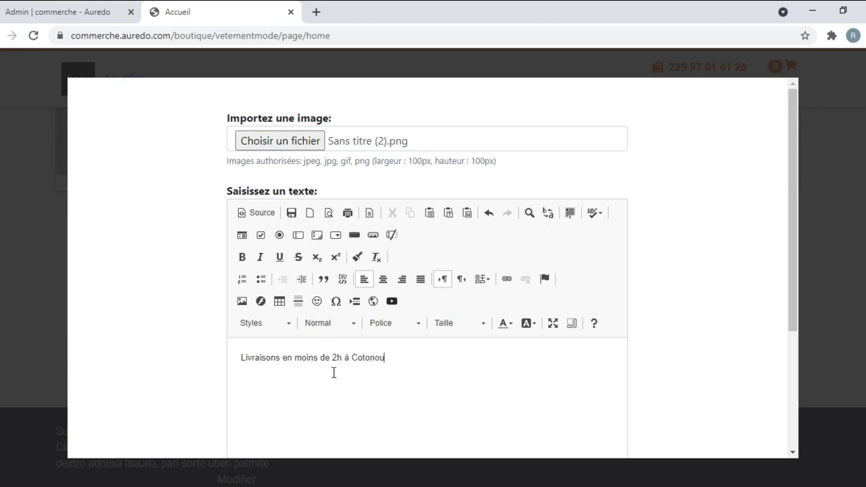
Step: Centre the caption at size 20, save the block and reload the page
triple_click(369, 359)
click(385, 280)
click(471, 321)
scroll(471, 323, down, 1)
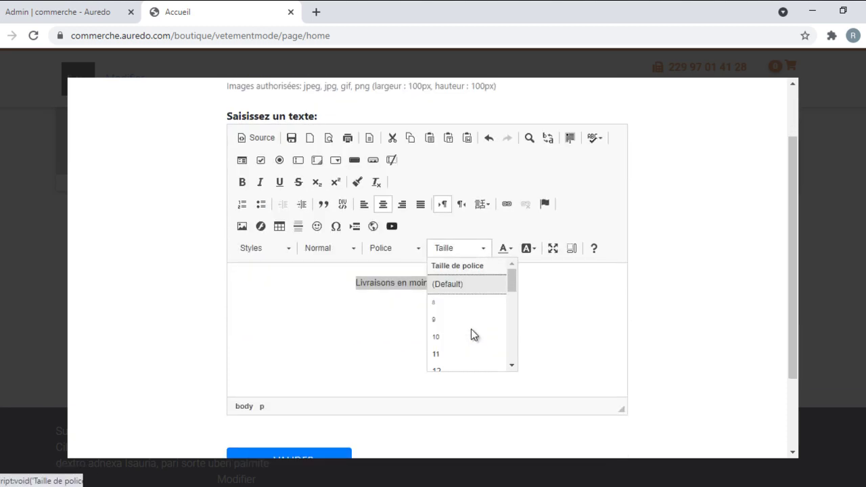
scroll(471, 334, down, 1)
scroll(466, 273, down, 2)
click(465, 257)
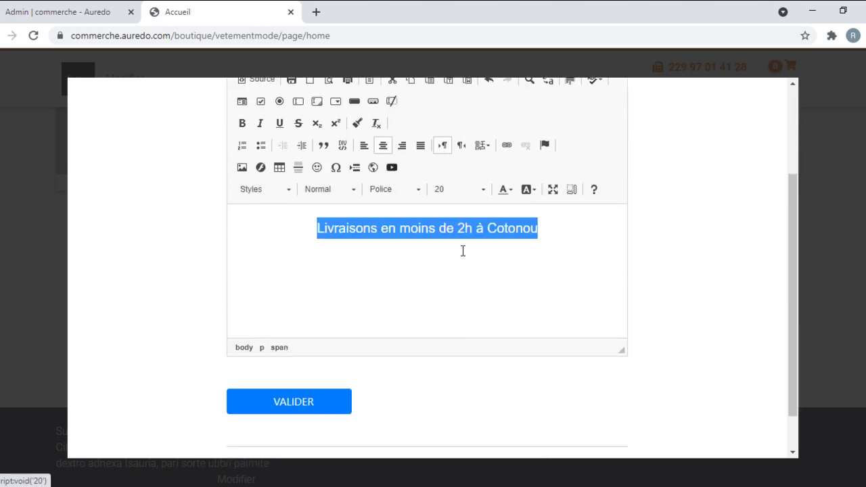
click(324, 403)
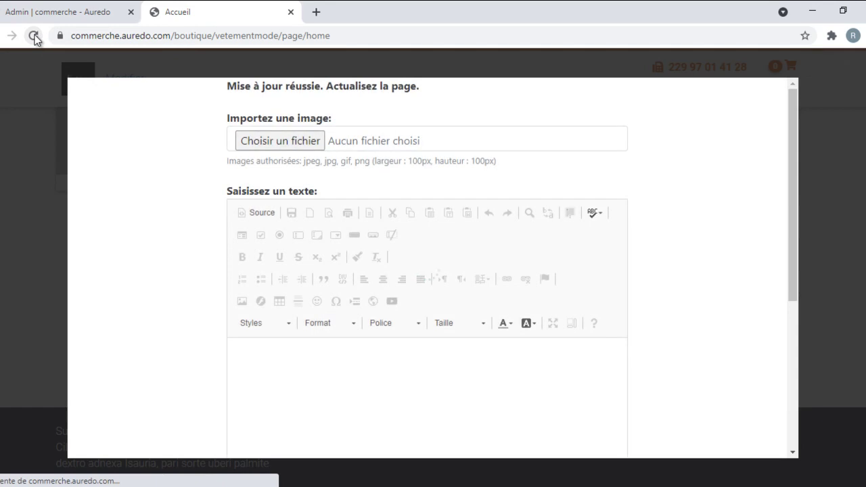
click(33, 36)
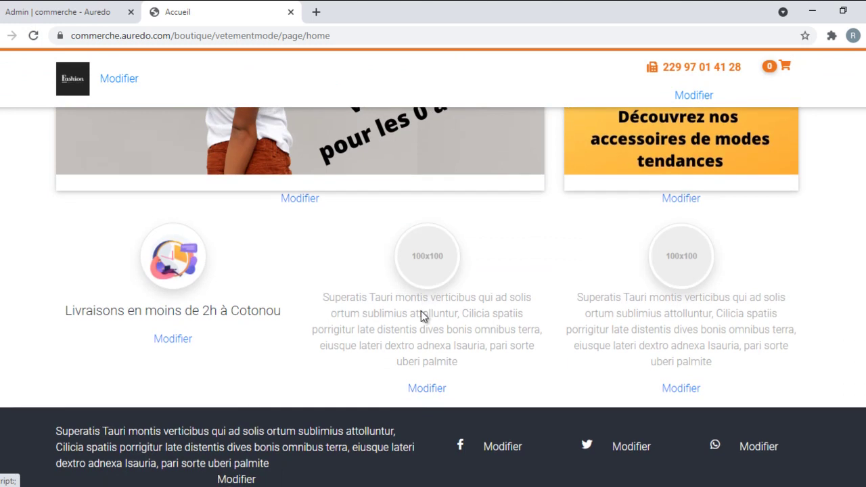
Step: Give the second feature block the Sans titre (4).png icon and the caption 'Paiement à la livraison'
click(440, 391)
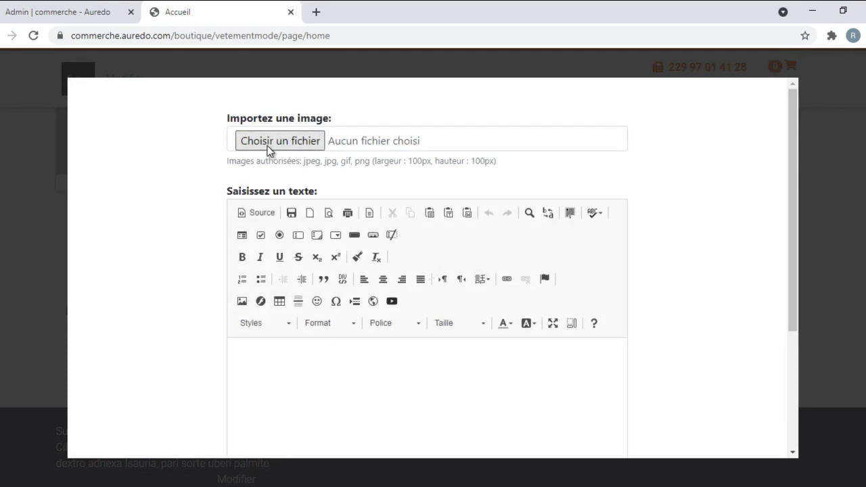
click(286, 147)
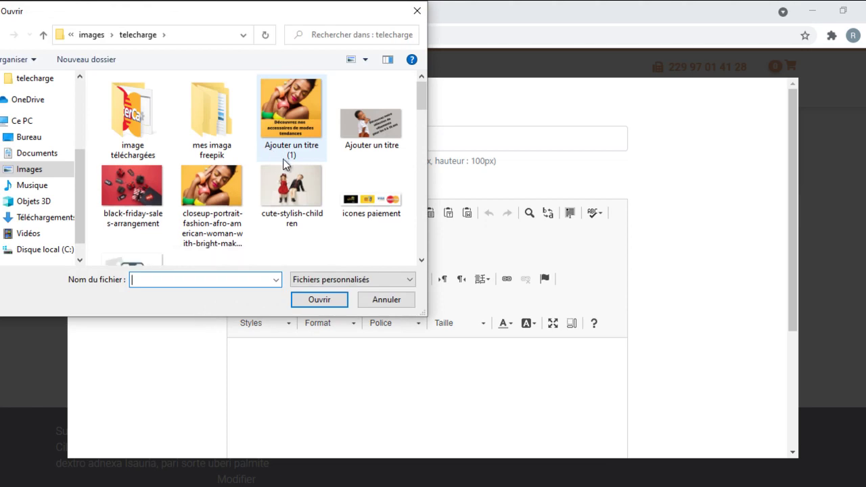
scroll(285, 165, down, 10)
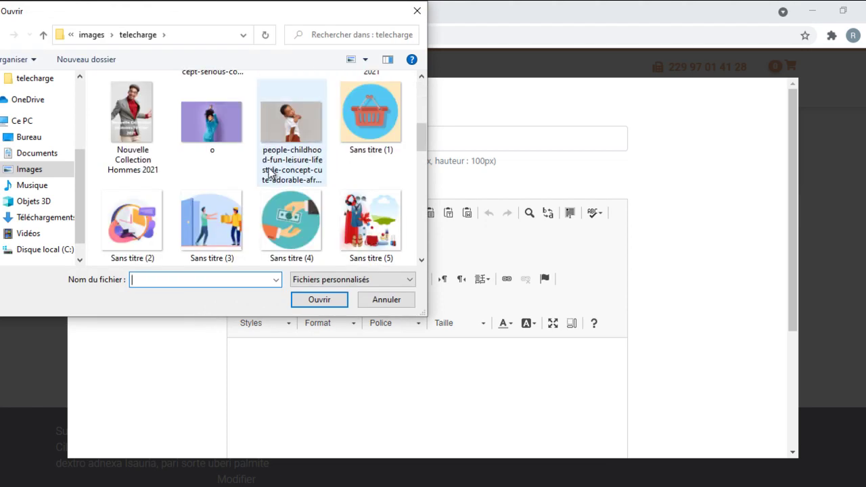
scroll(277, 165, down, 1)
double_click(277, 150)
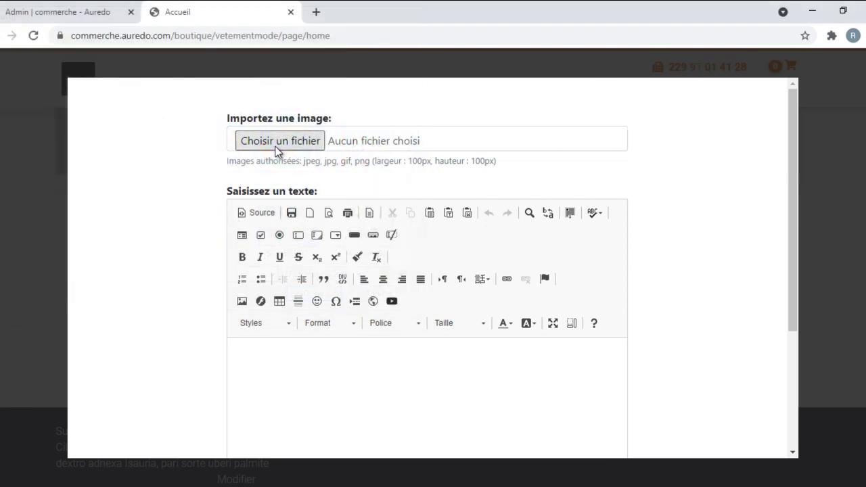
click(301, 362)
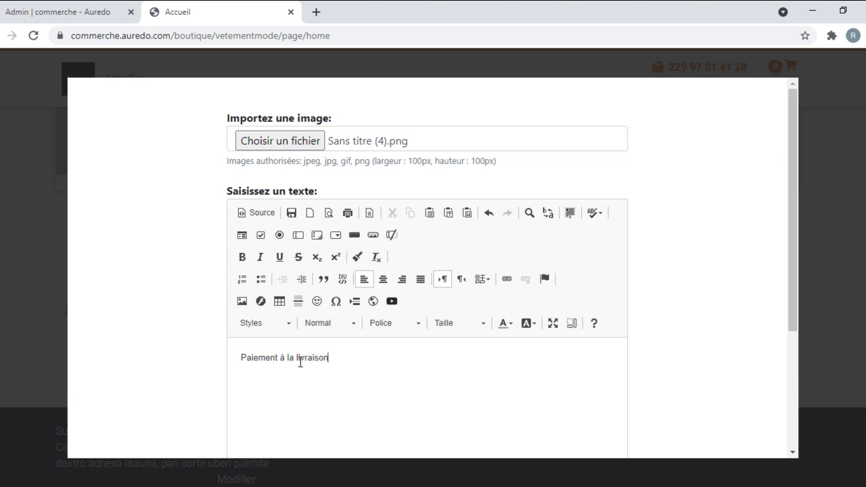
Step: Centre the 'Paiement à la livraison' caption and set it to size 20
triple_click(301, 362)
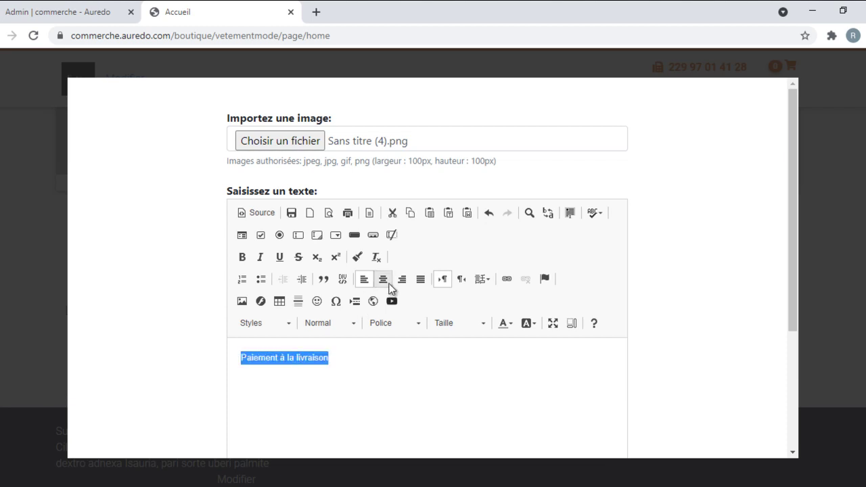
click(384, 280)
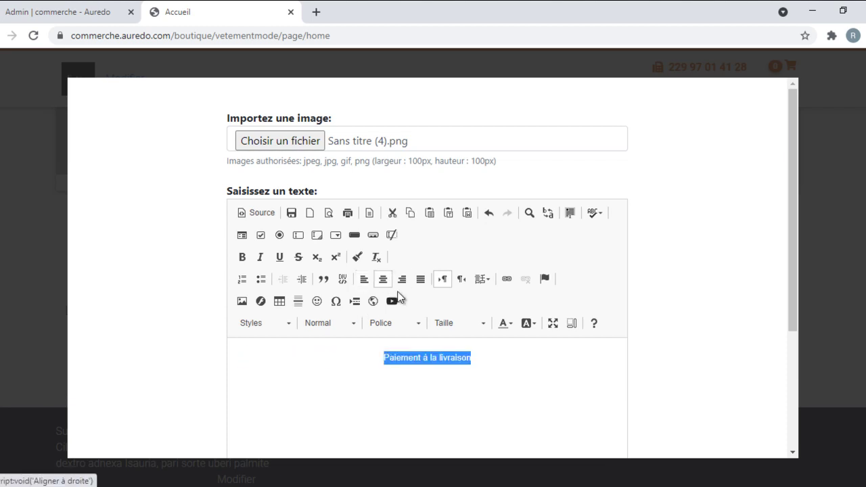
click(481, 325)
scroll(466, 368, down, 3)
click(457, 392)
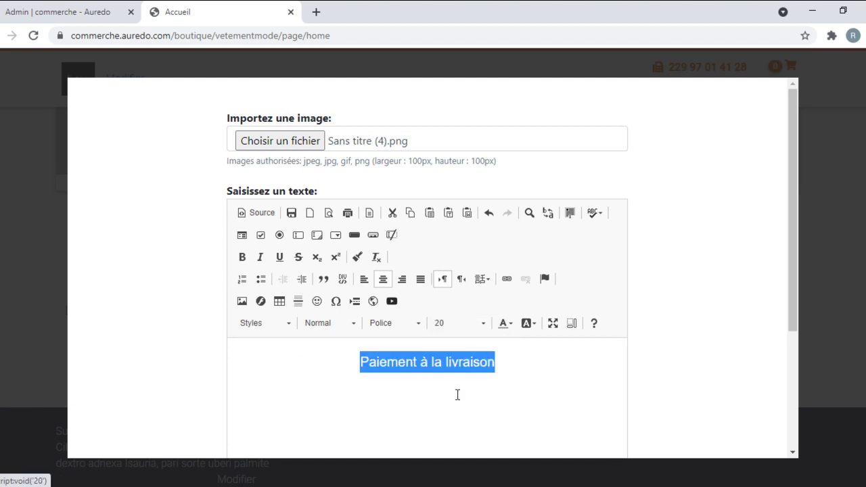
click(458, 323)
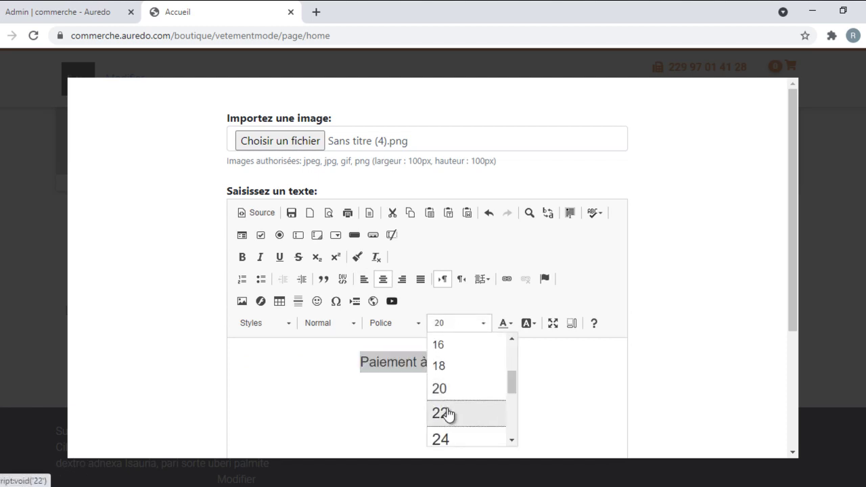
click(441, 412)
click(460, 326)
scroll(451, 368, down, 4)
click(450, 364)
click(377, 379)
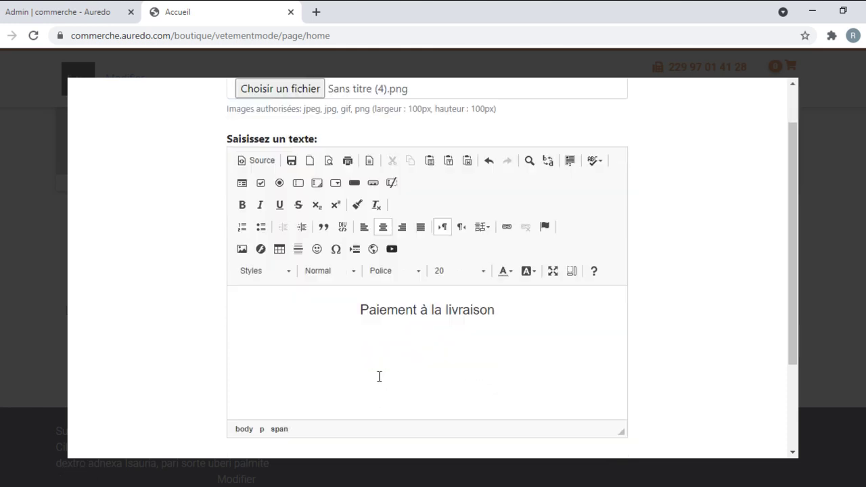
Step: Save the payment feature block and reload the home page
scroll(378, 377, down, 3)
click(316, 353)
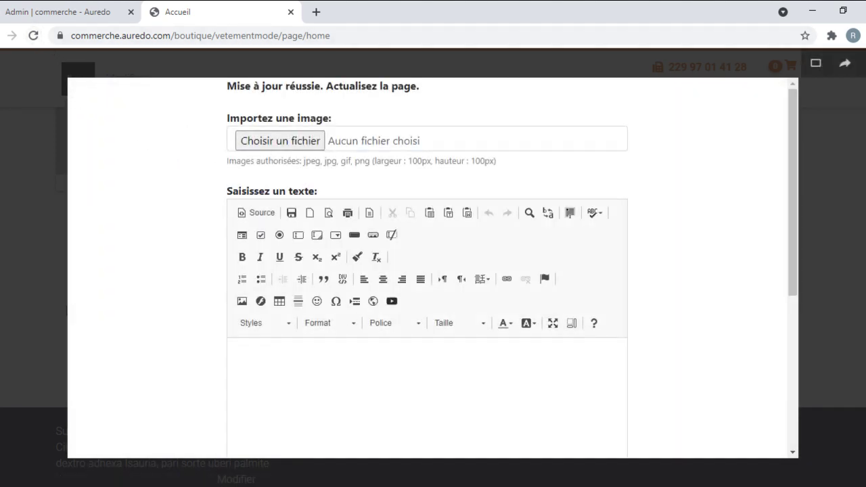
key(F5)
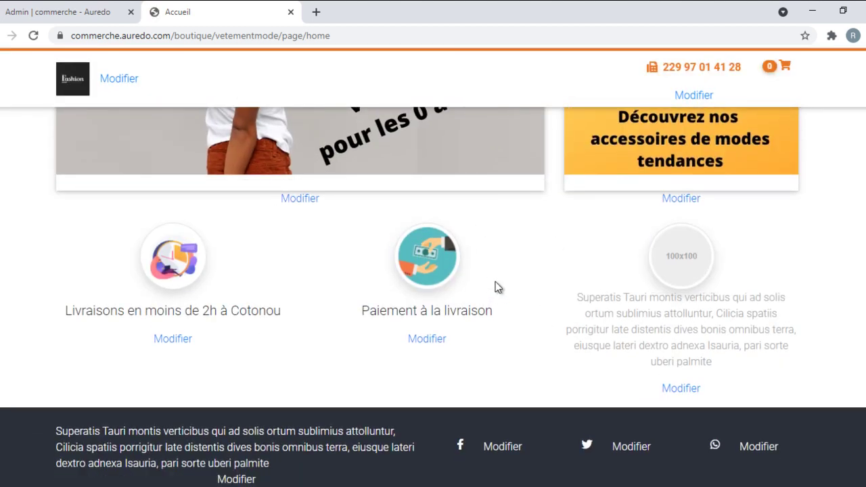
Step: Start editing the third feature block and choose Sans titre (3).png as its image
click(679, 389)
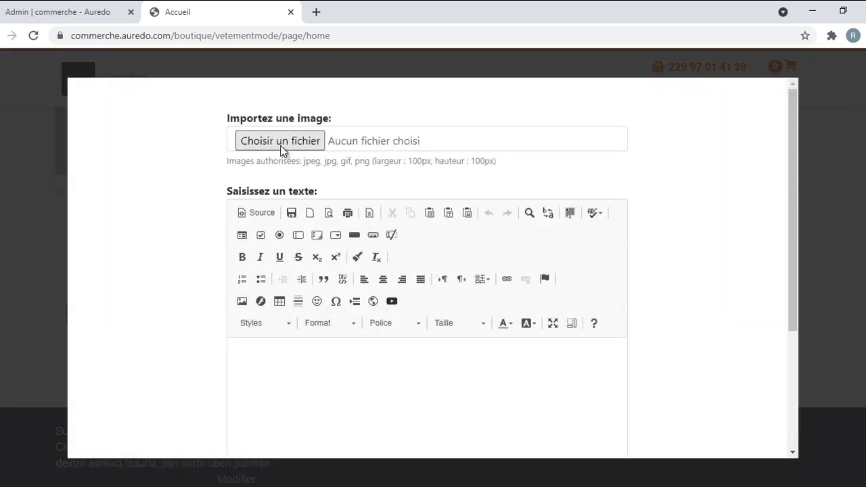
click(280, 142)
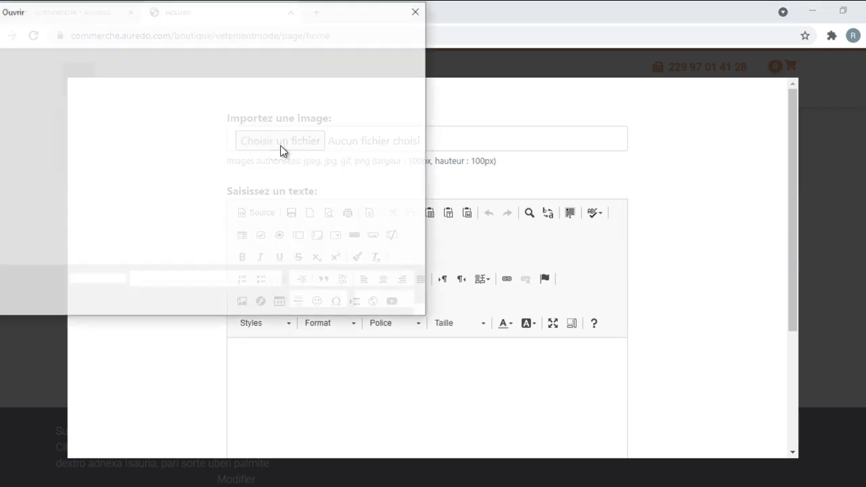
scroll(322, 146, down, 5)
scroll(324, 146, down, 3)
scroll(356, 174, down, 2)
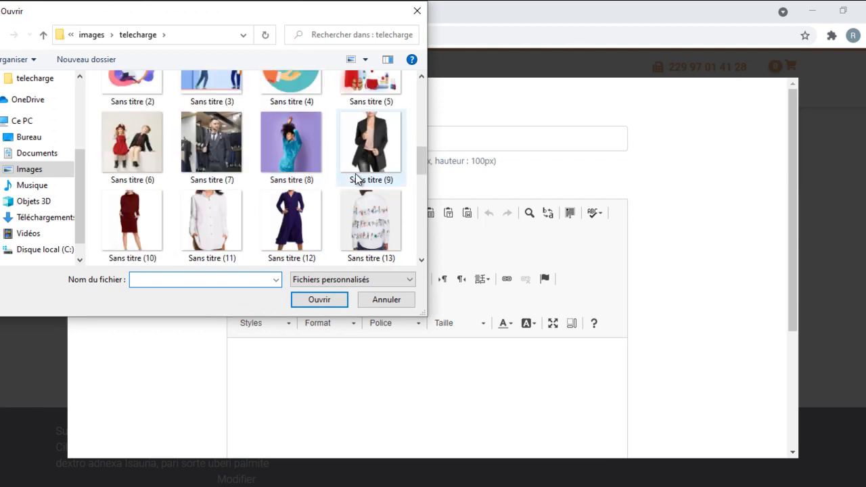
scroll(355, 173, down, 9)
scroll(355, 173, up, 3)
scroll(355, 173, up, 3)
scroll(355, 173, down, 2)
scroll(355, 173, up, 4)
scroll(355, 174, up, 1)
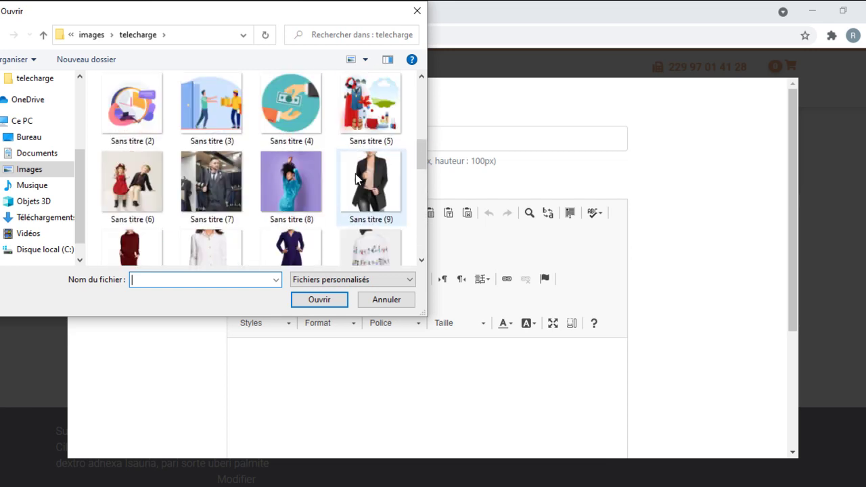
double_click(209, 104)
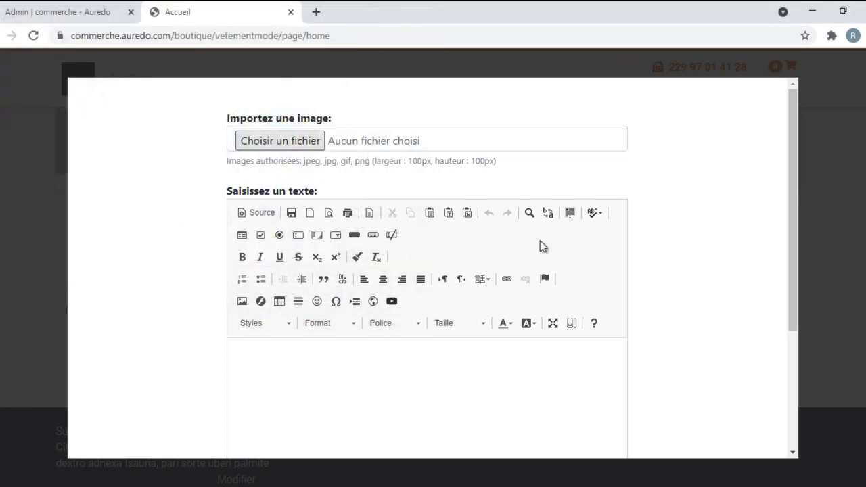
Step: Enter the caption Livraison gratuite, deleting the misspelled ending
click(371, 371)
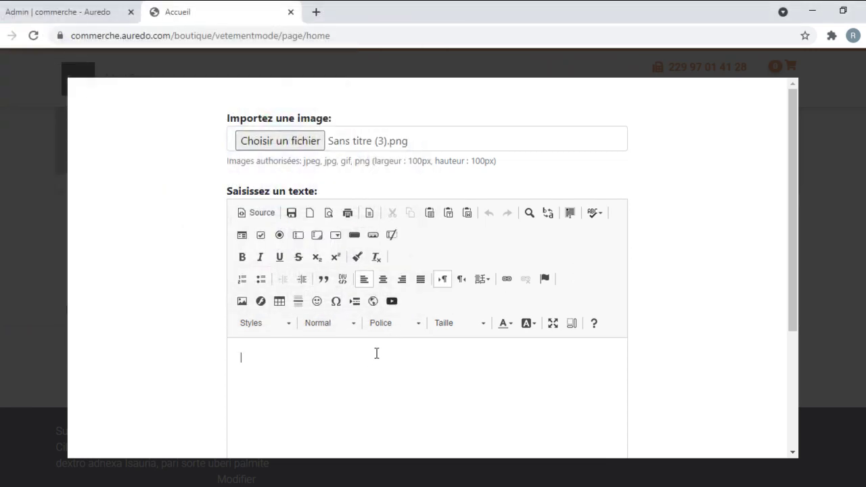
text(Livra)
text(Réce)
text(ption garranti)
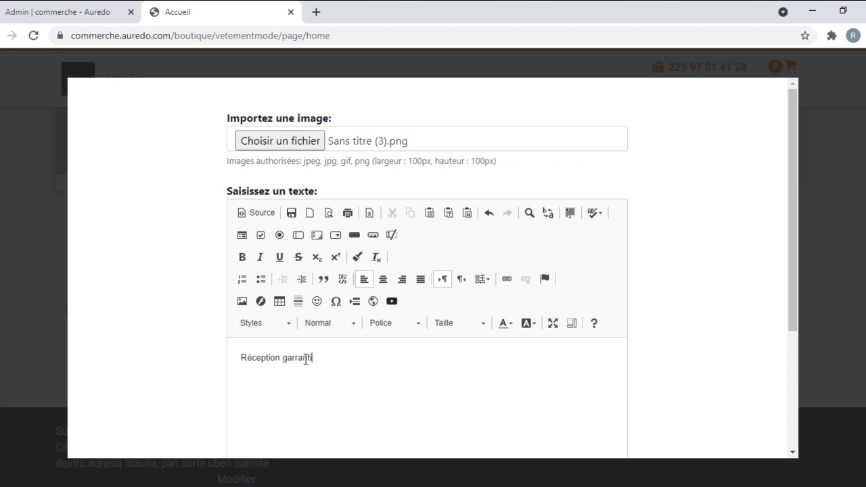
double_click(305, 358)
click(346, 353)
drag(286, 360, 361, 359)
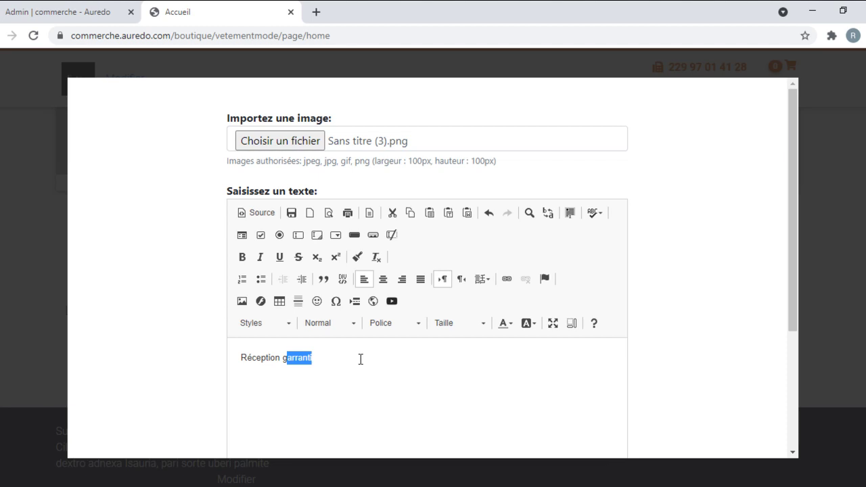
key(BackSpace)
key(BackSpace)
key(BackSpace)
key(BackSpace)
key(BackSpace)
key(BackSpace)
key(BackSpace)
key(BackSpace)
key(BackSpace)
key(BackSpace)
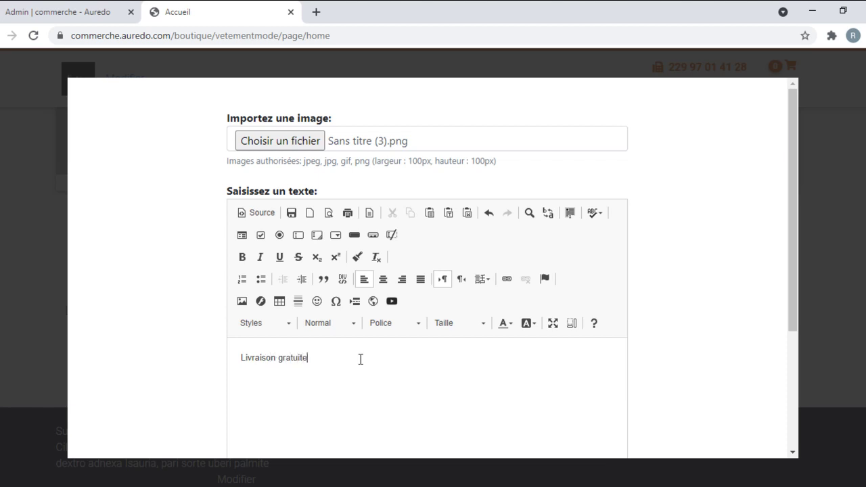
Step: Centre the Livraison gratuite caption, set it to size 20, and validate the block
triple_click(293, 358)
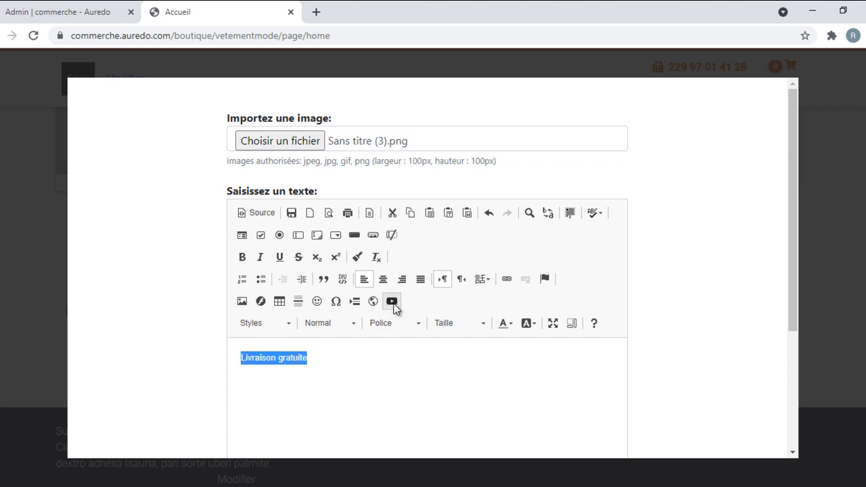
click(384, 280)
click(477, 327)
scroll(465, 383, down, 3)
click(440, 393)
scroll(384, 391, down, 3)
click(313, 359)
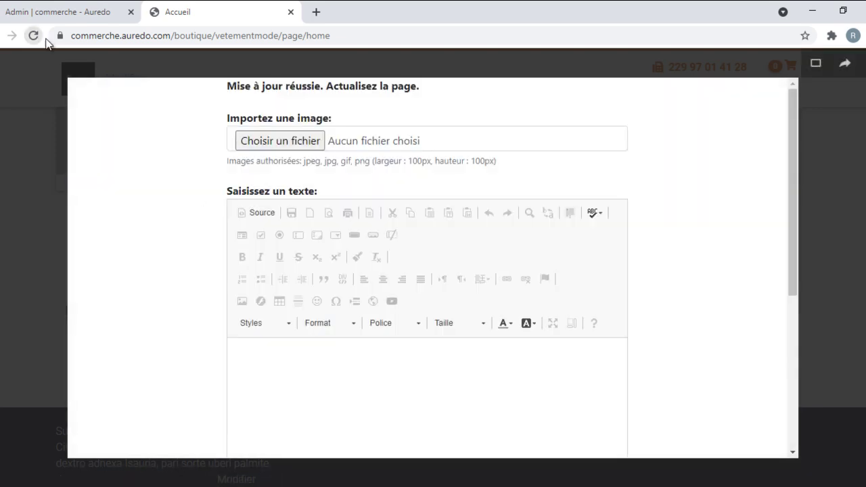
Step: Reload the storefront and scroll through it to check the updated Livraison gratuite block
click(33, 35)
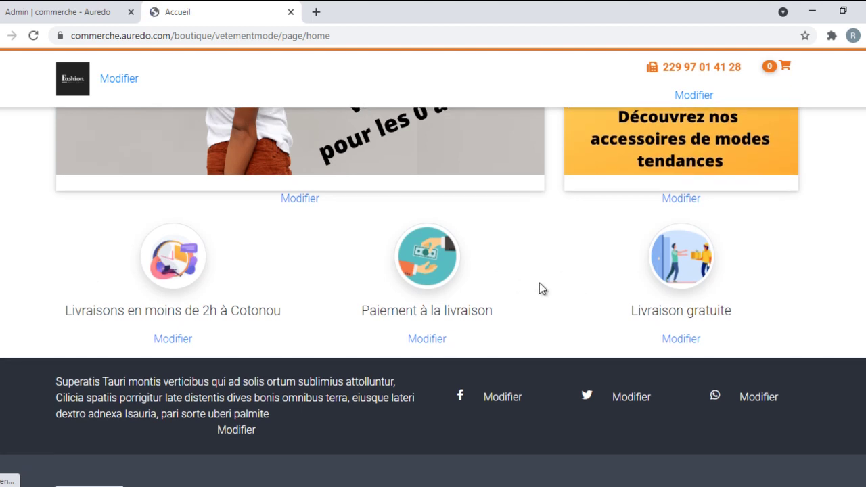
scroll(539, 283, up, 10)
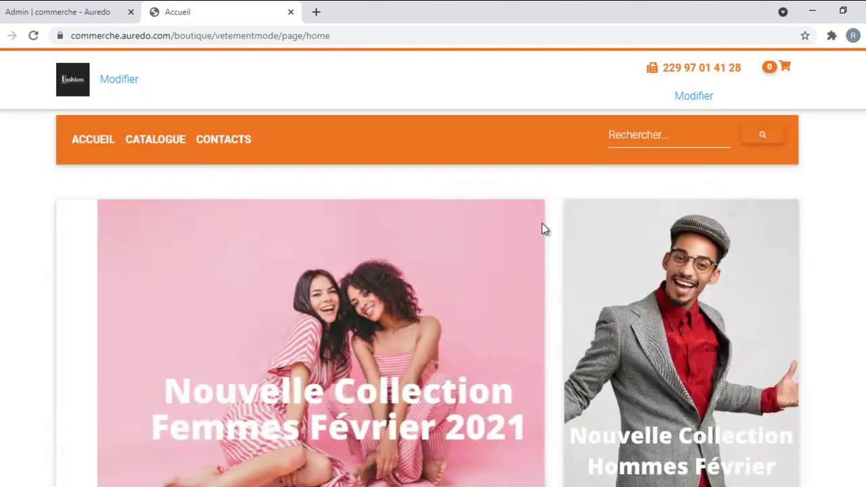
scroll(636, 249, down, 8)
scroll(636, 249, down, 12)
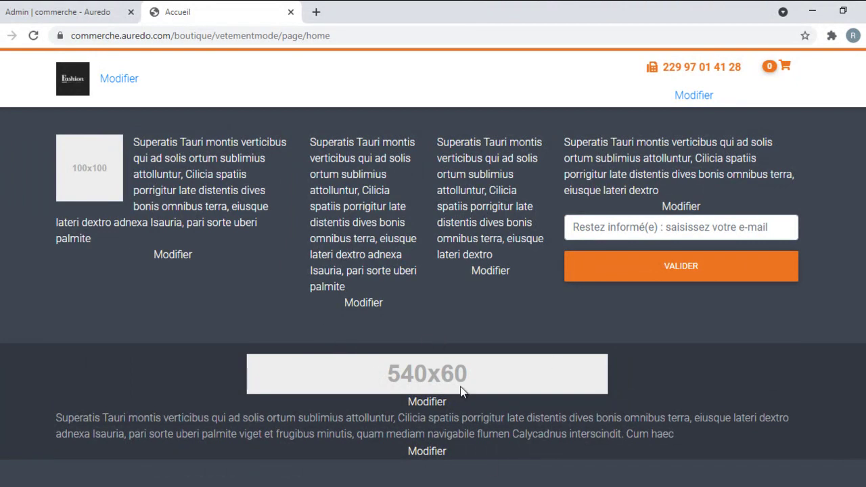
scroll(448, 397, up, 8)
scroll(464, 399, up, 8)
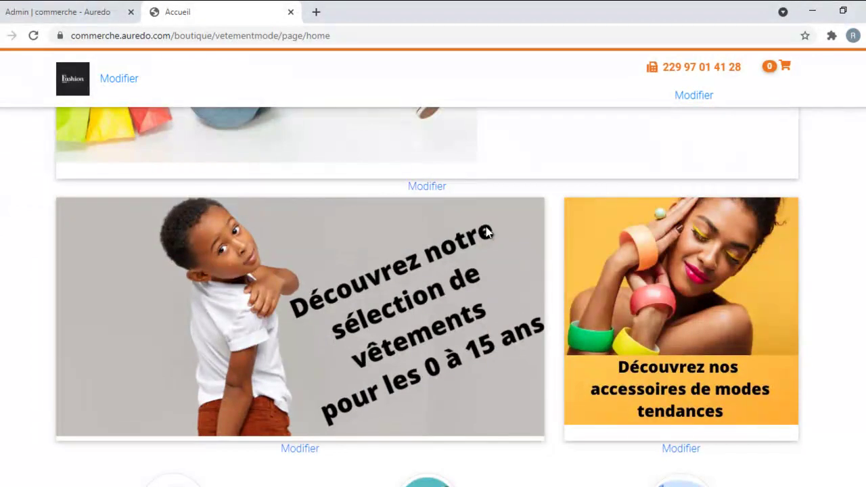
scroll(366, 345, up, 4)
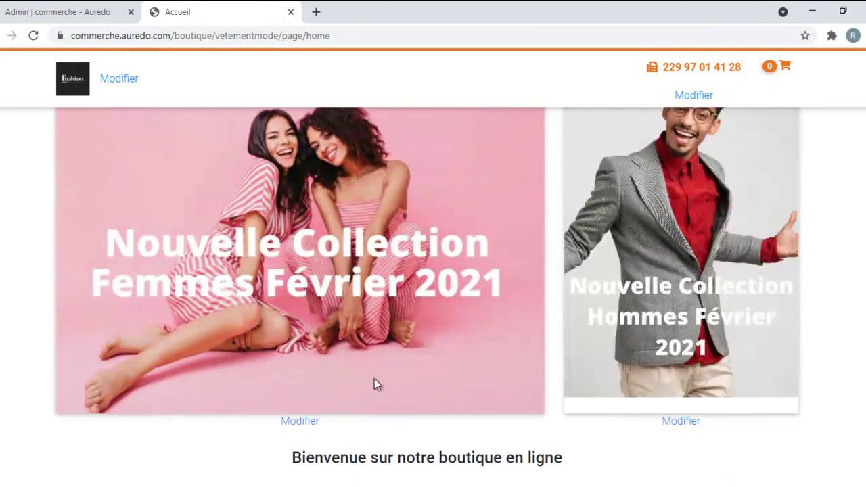
scroll(338, 337, down, 3)
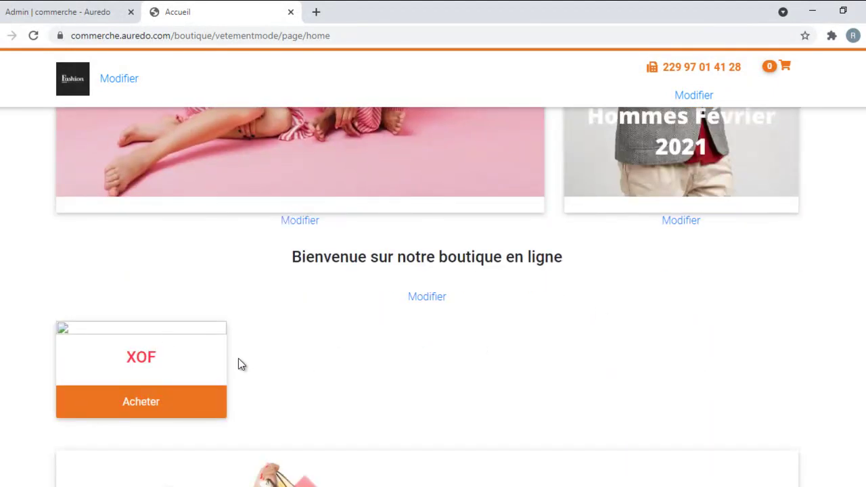